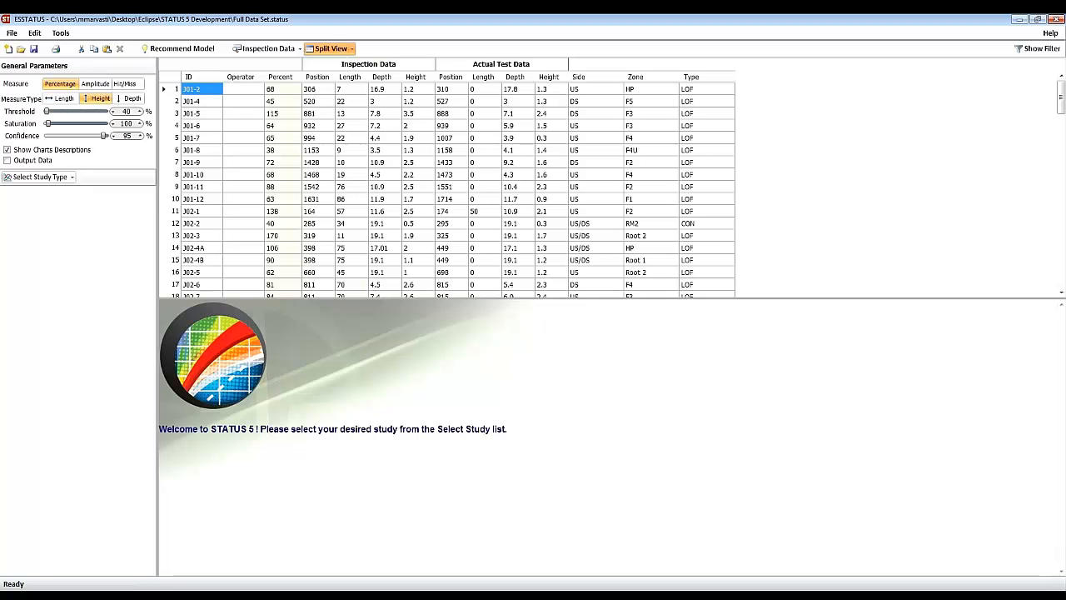
Preview the data-only and chart-only layouts and return to the split view
click(354, 138)
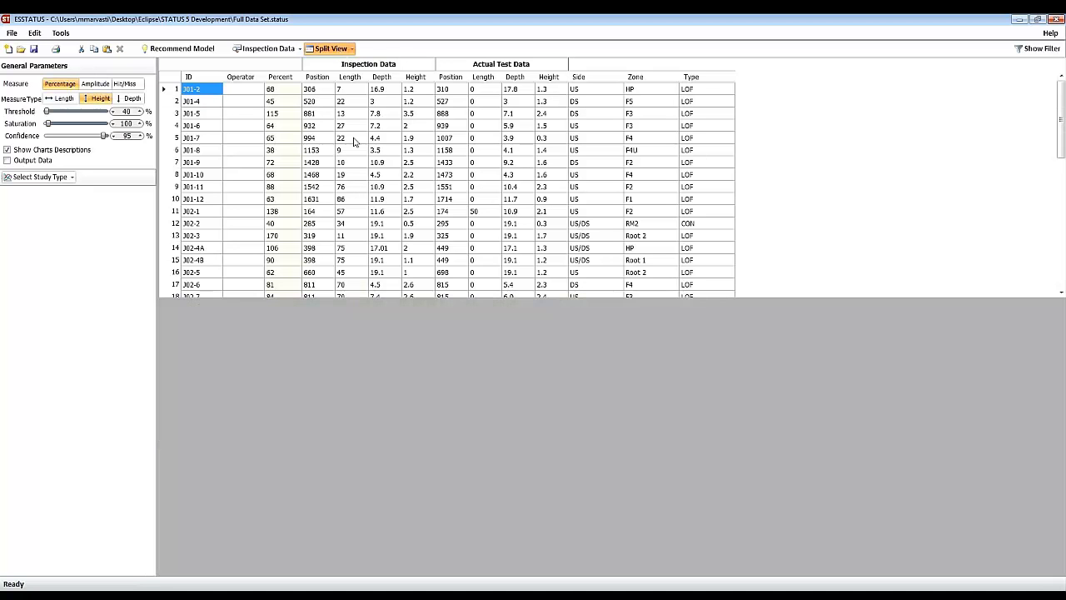
click(331, 49)
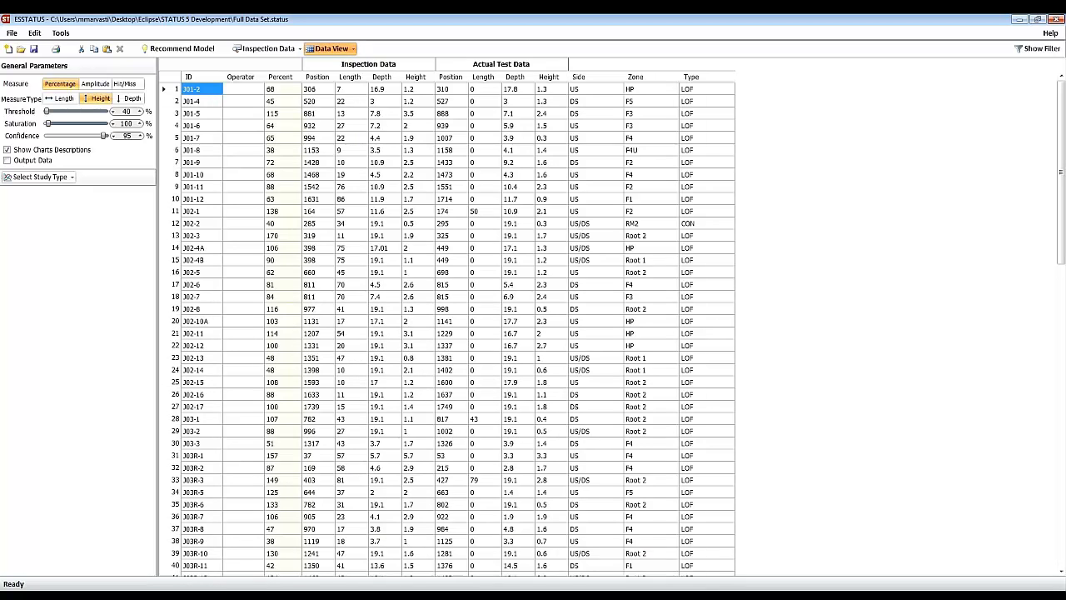
click(331, 48)
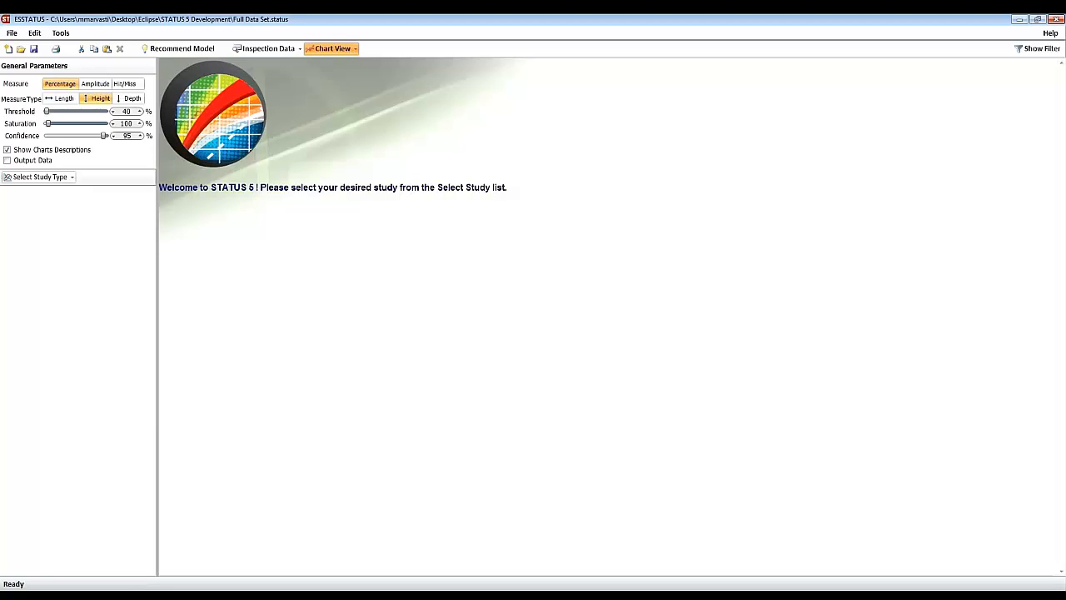
click(331, 48)
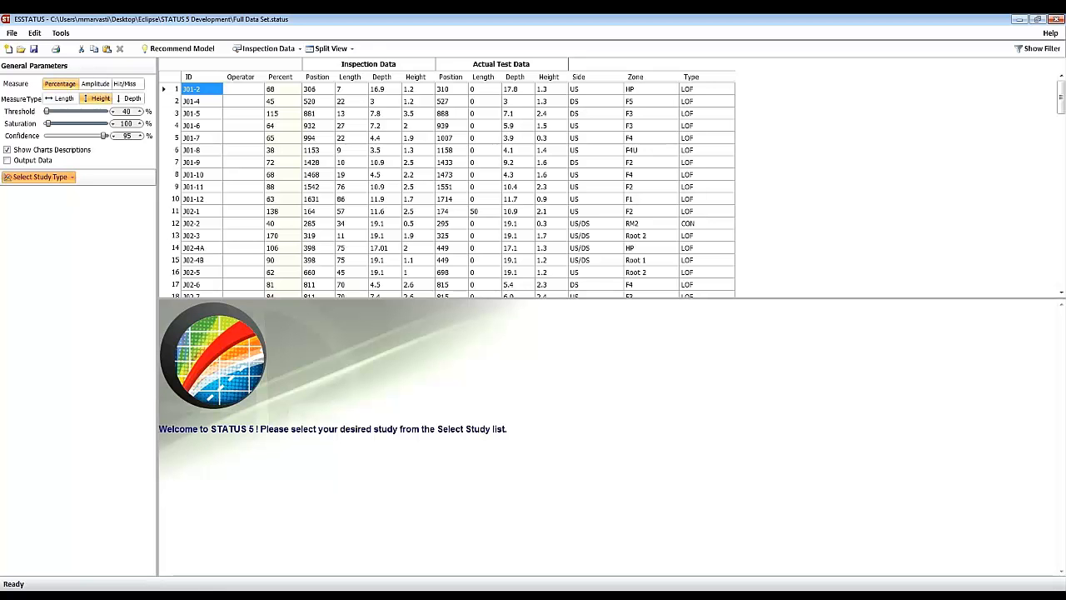
Select the POD Logit study and enlarge the chart area of the split view
click(177, 51)
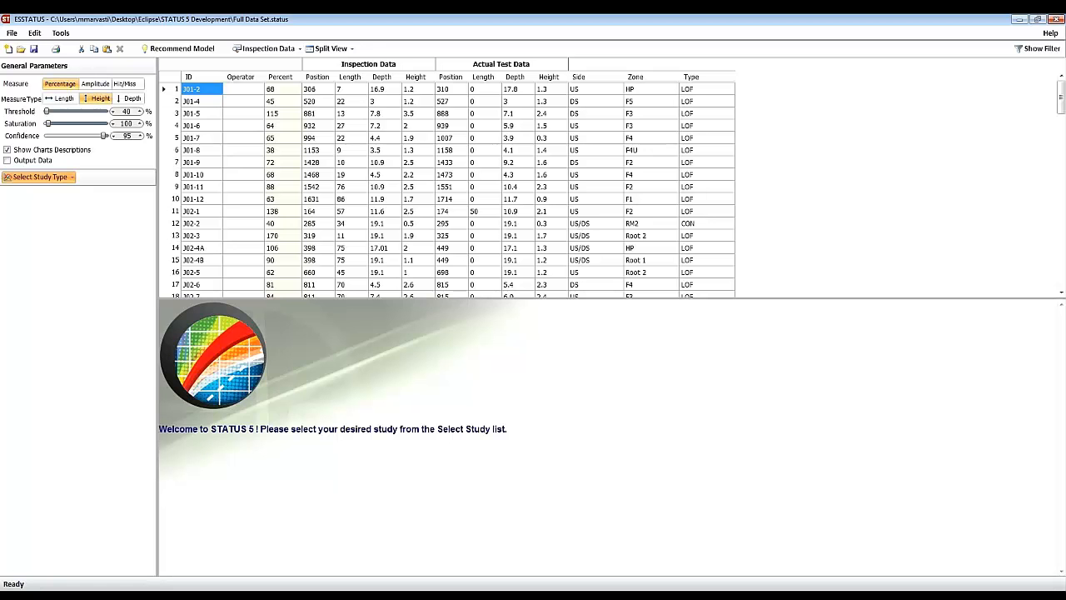
click(64, 261)
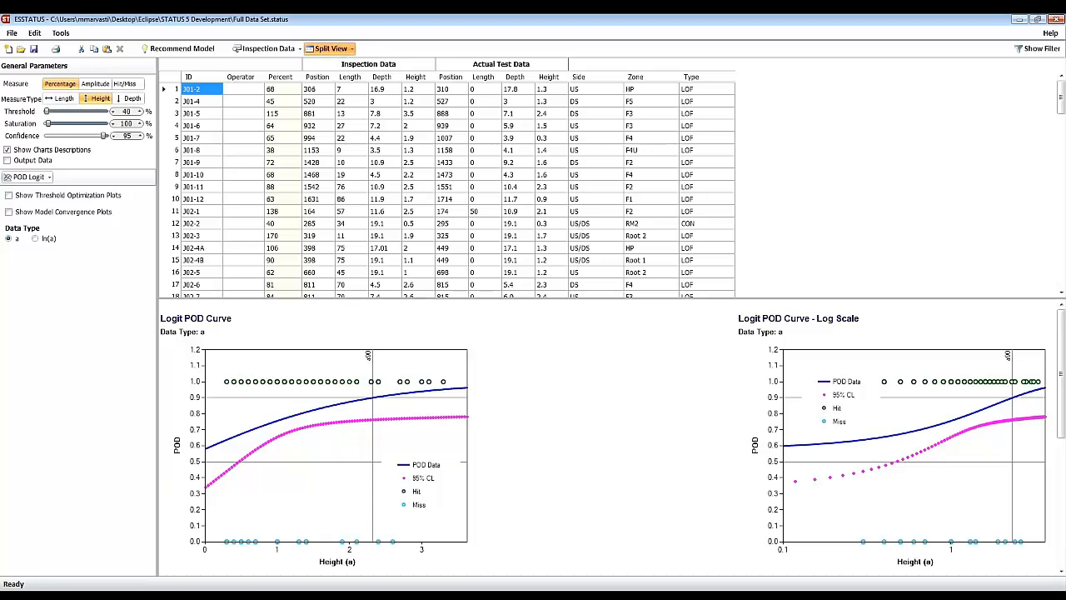
click(331, 48)
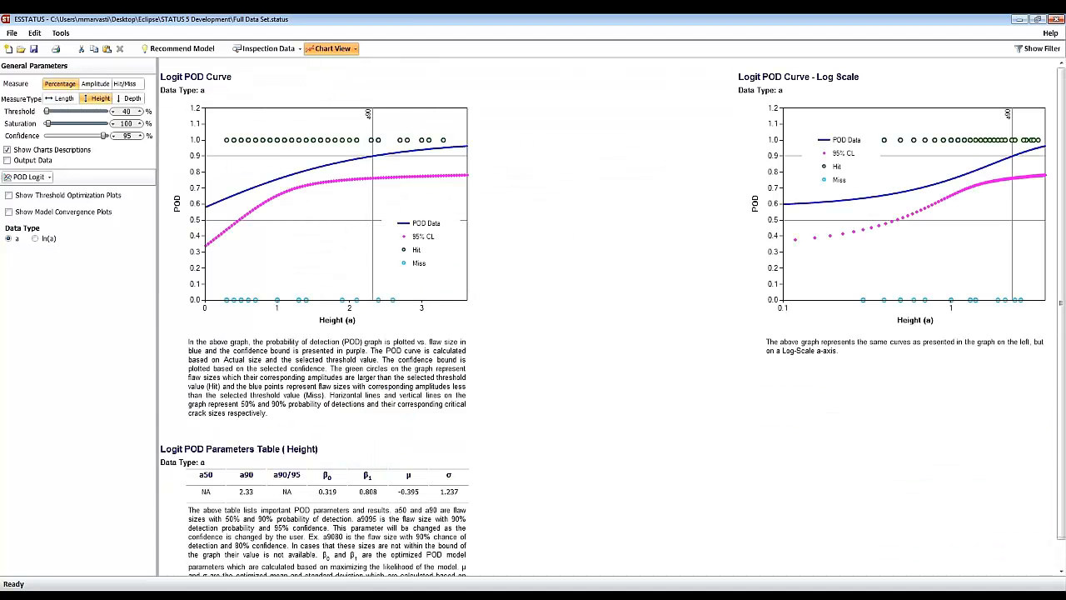
click(331, 48)
click(331, 49)
drag(507, 298, 507, 165)
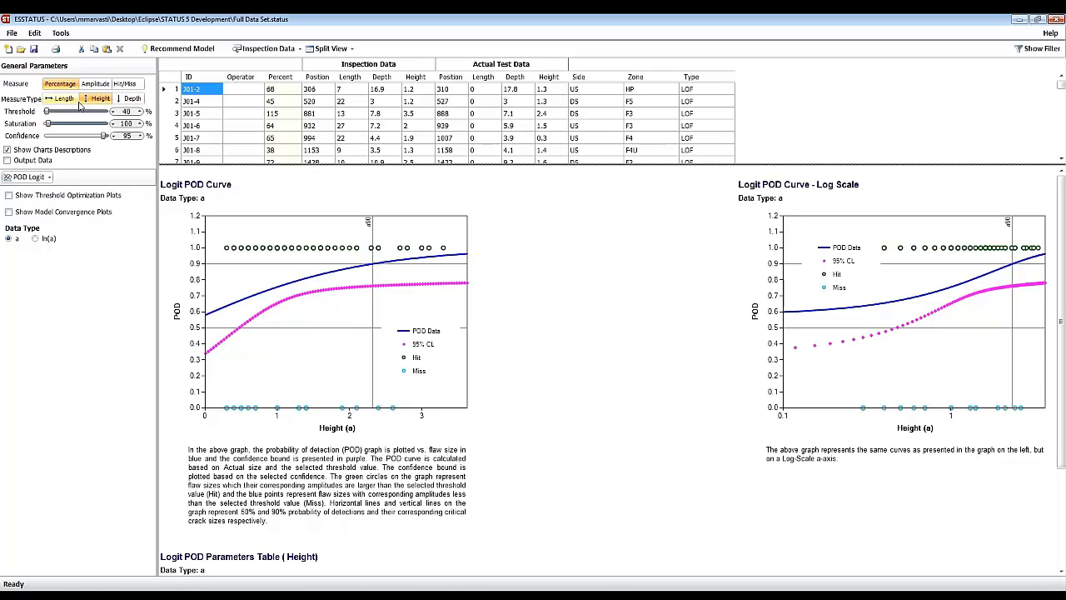
Preview the Logit POD curves by depth and return the measure type to Height
click(131, 99)
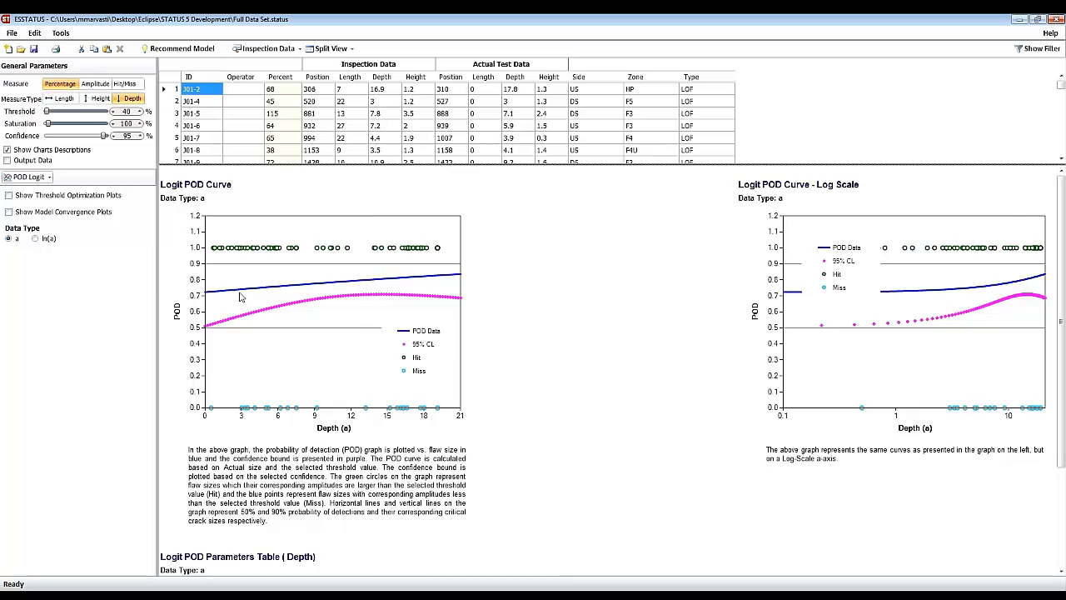
click(100, 98)
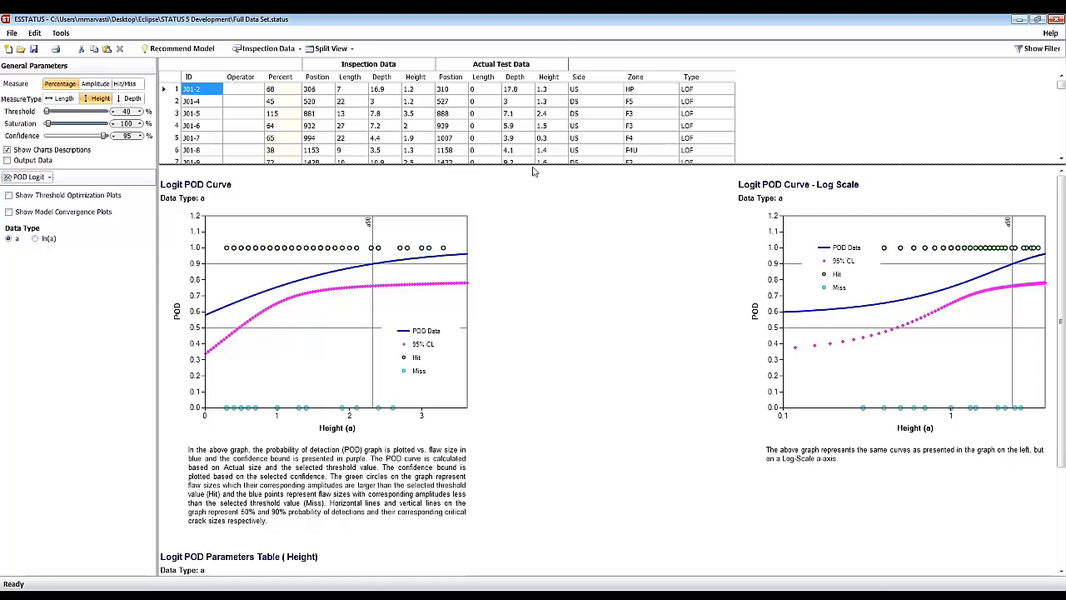
drag(533, 164, 536, 185)
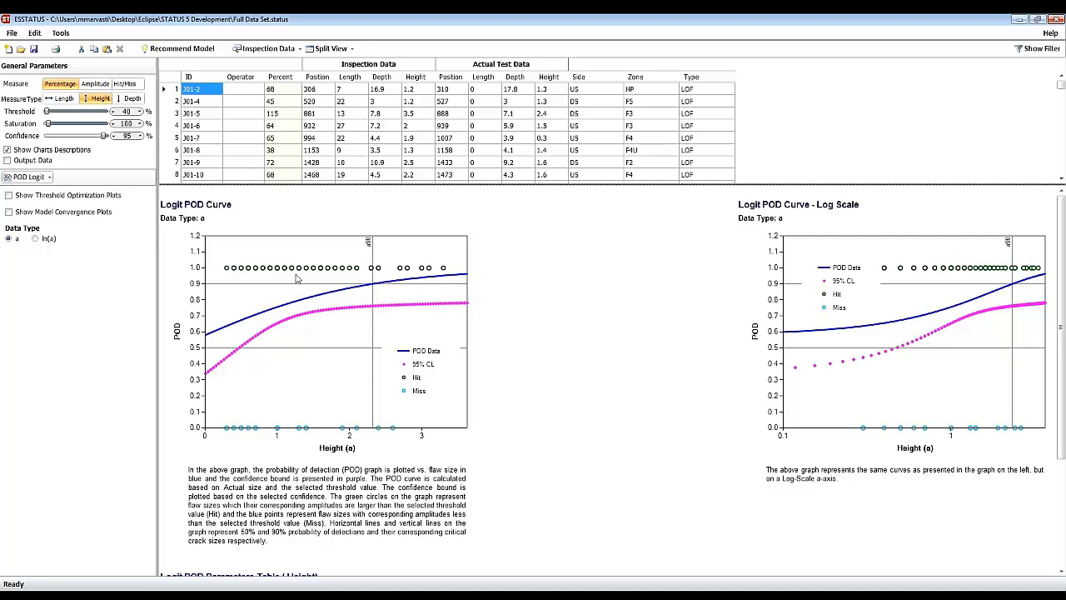
Raise the confidence level to 98% and lower it to 96% to compare the confidence bounds
click(142, 135)
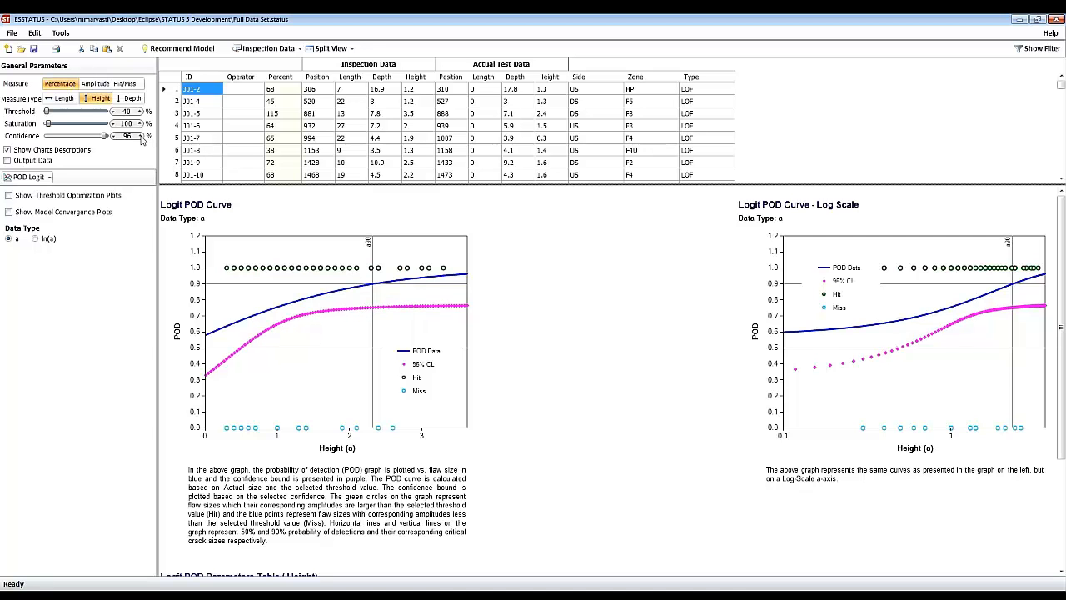
click(142, 135)
click(141, 135)
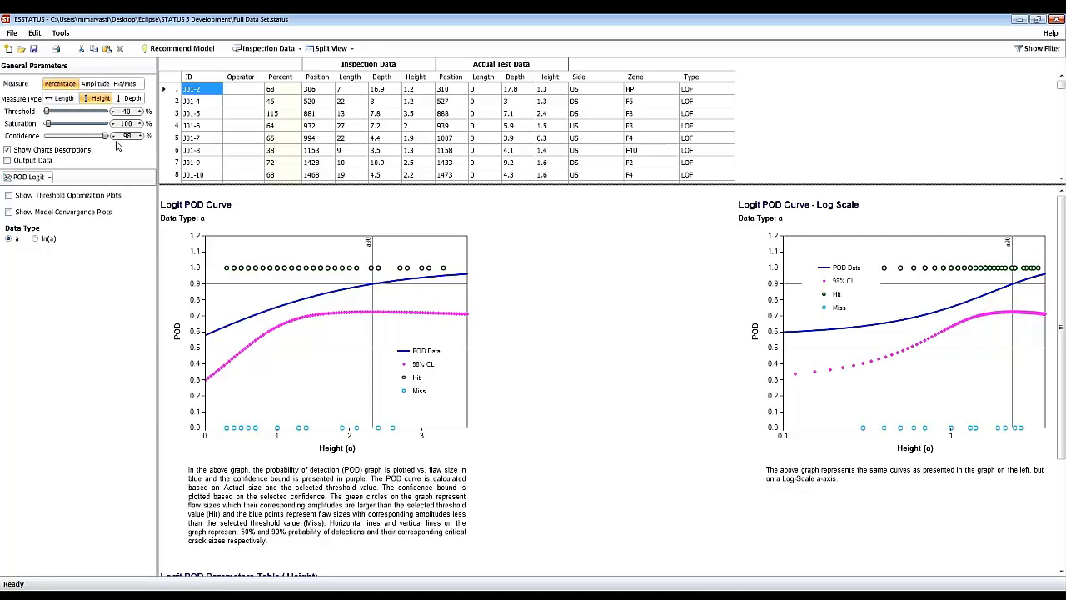
click(114, 142)
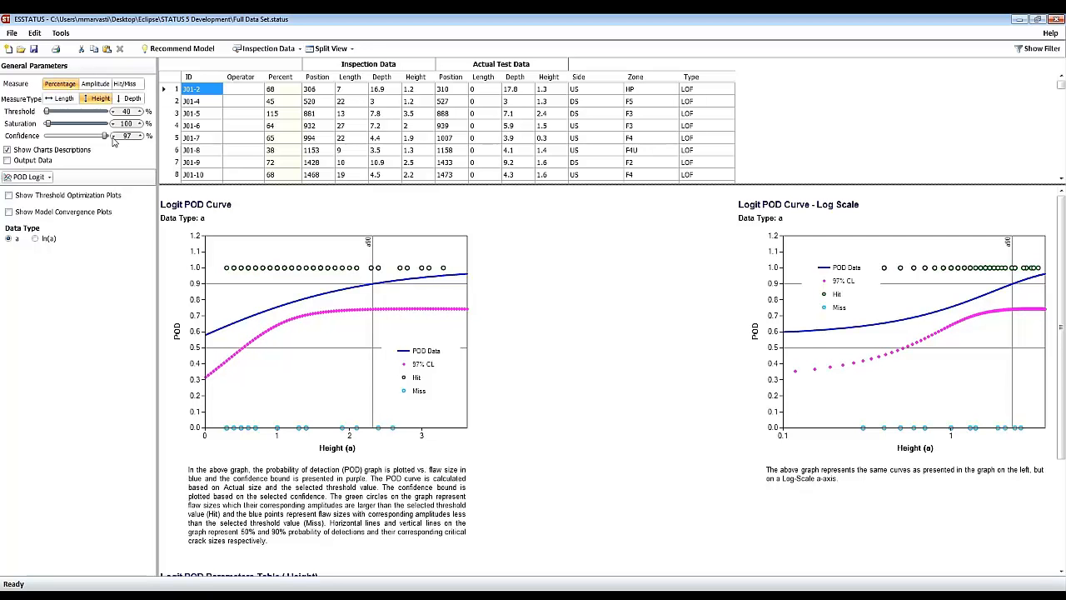
click(114, 142)
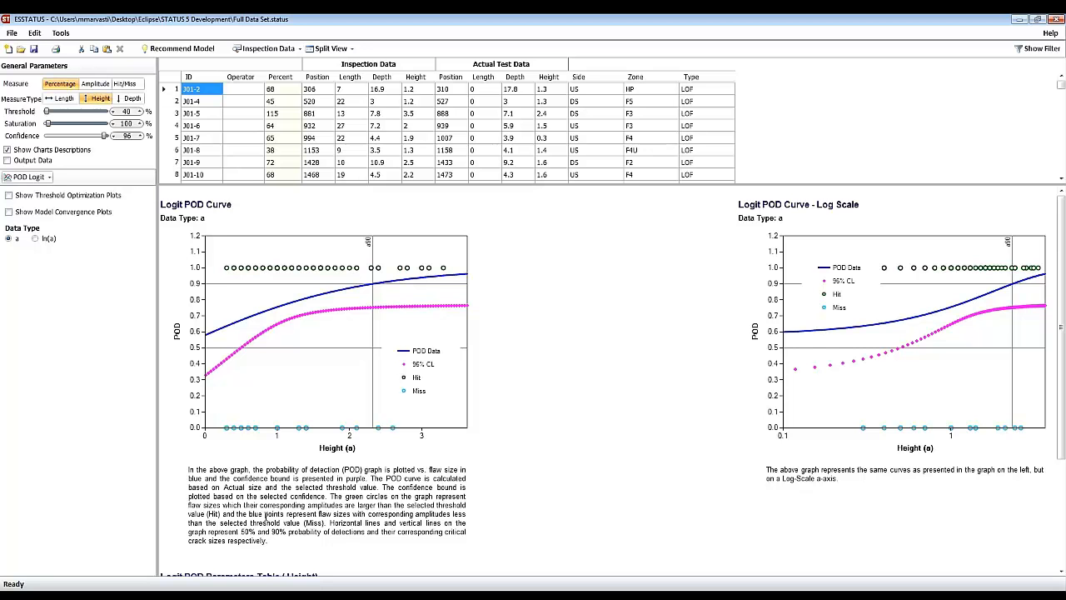
Set the data type to ln(a) and hide the chart descriptions
click(31, 154)
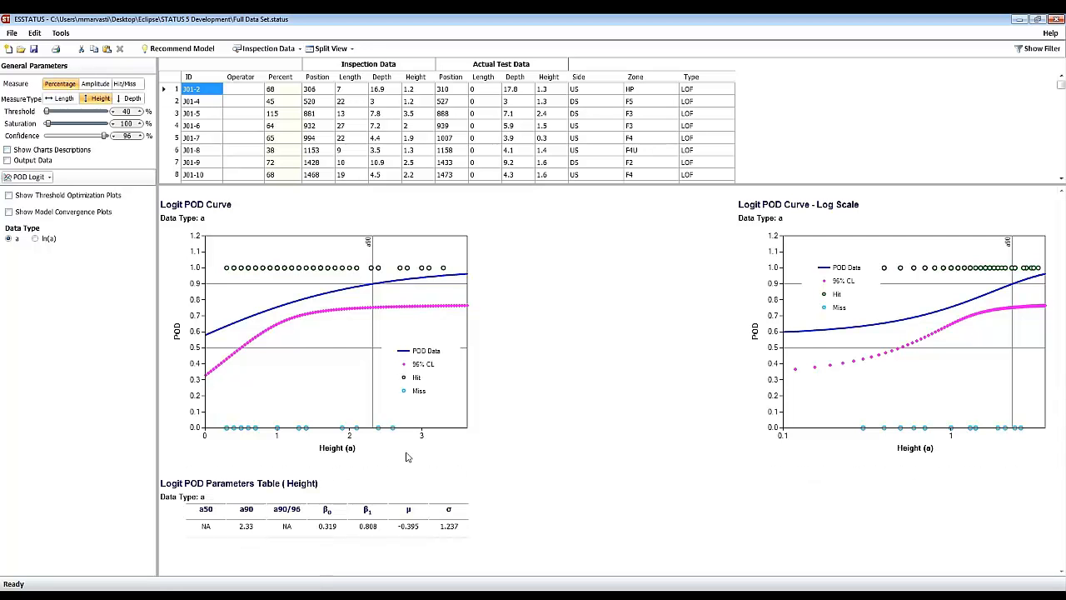
click(56, 150)
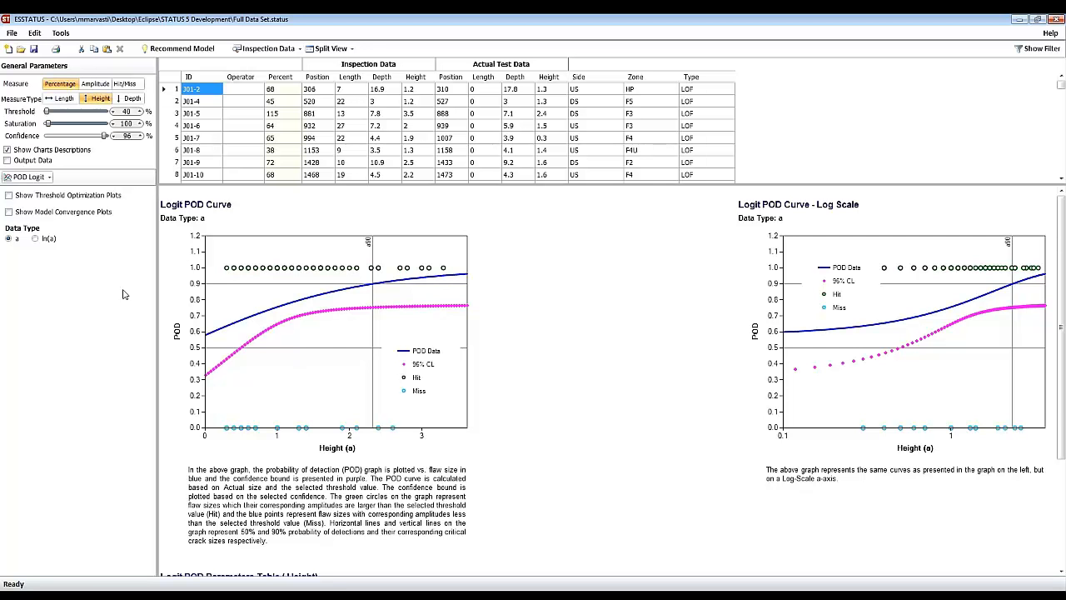
click(45, 242)
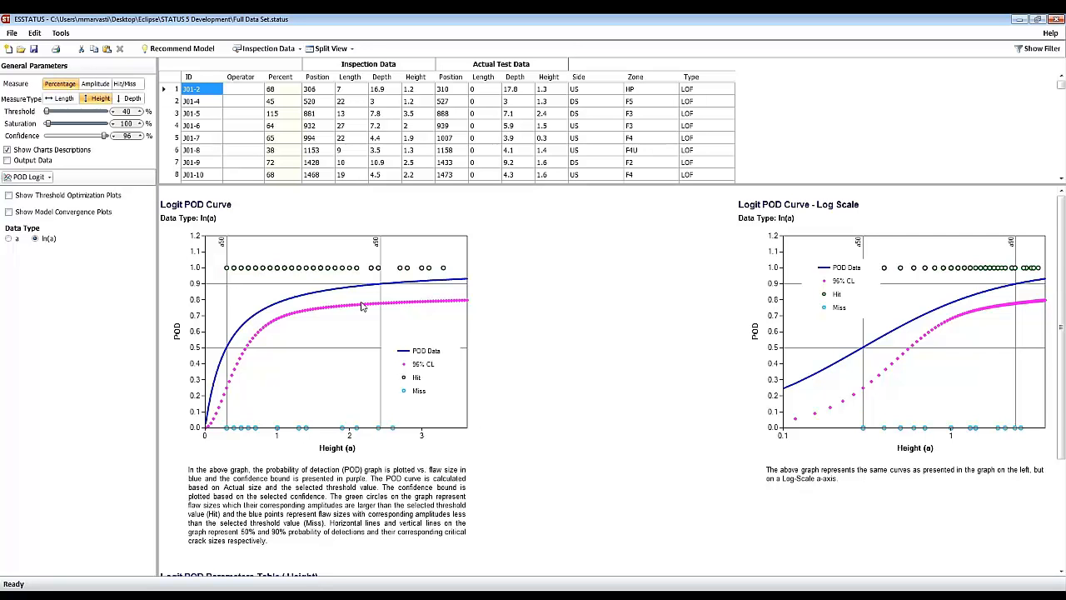
click(56, 153)
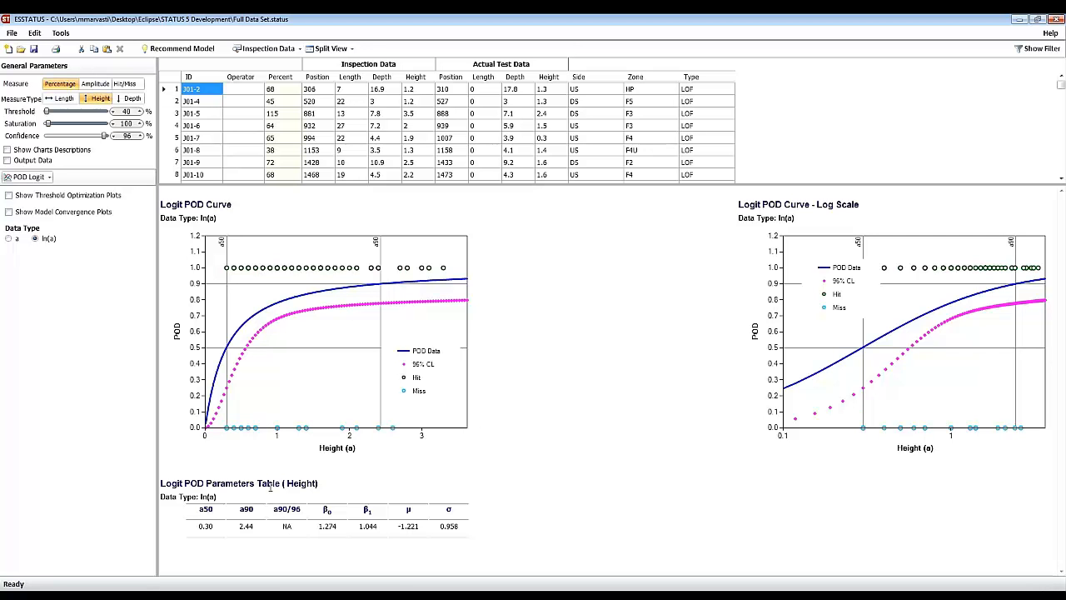
Set the confidence level to 98% and try a 42% threshold before restoring it to 40%
scroll(131, 135, up, 2)
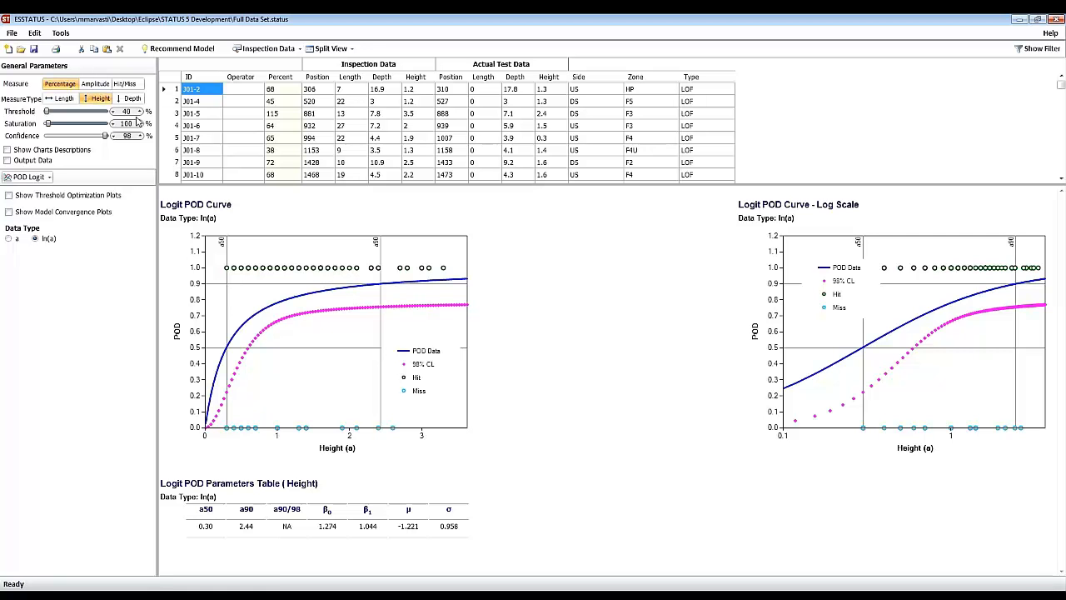
click(142, 110)
click(143, 110)
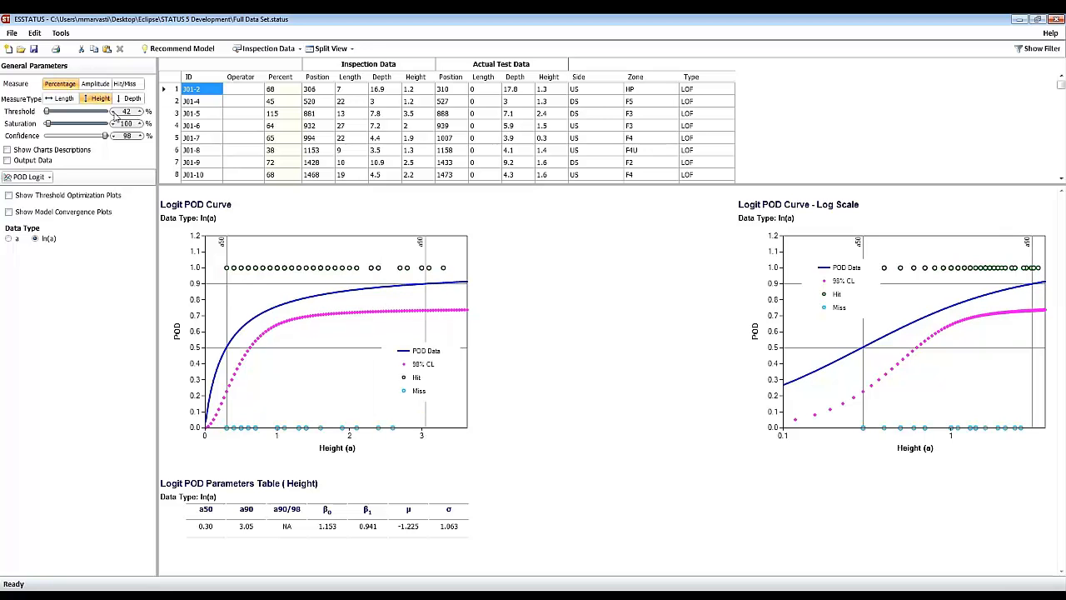
click(115, 117)
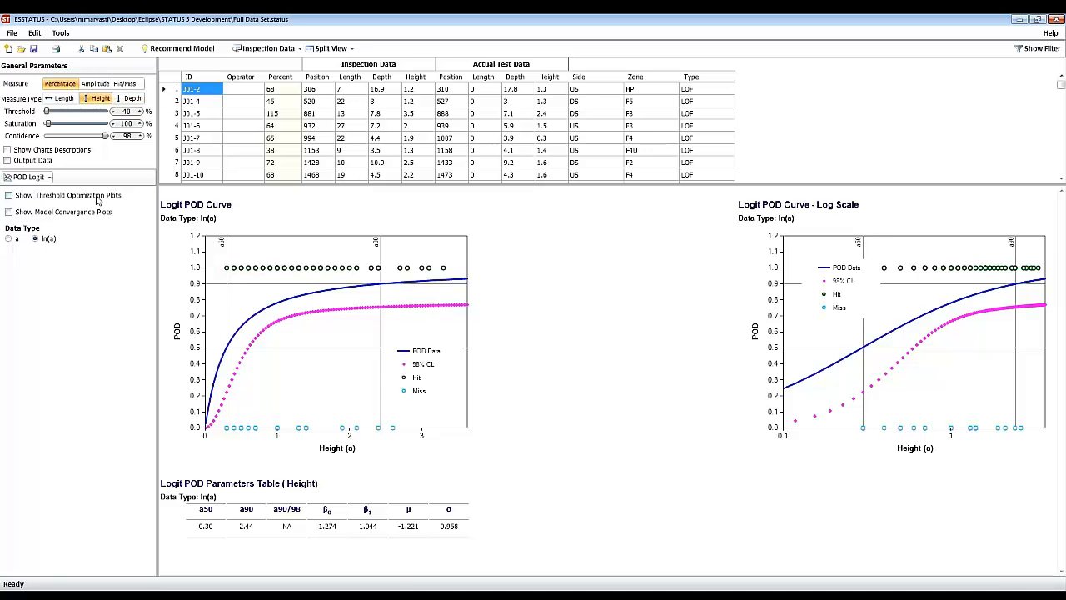
Display the threshold optimization plots and switch to the chart-only view
click(34, 194)
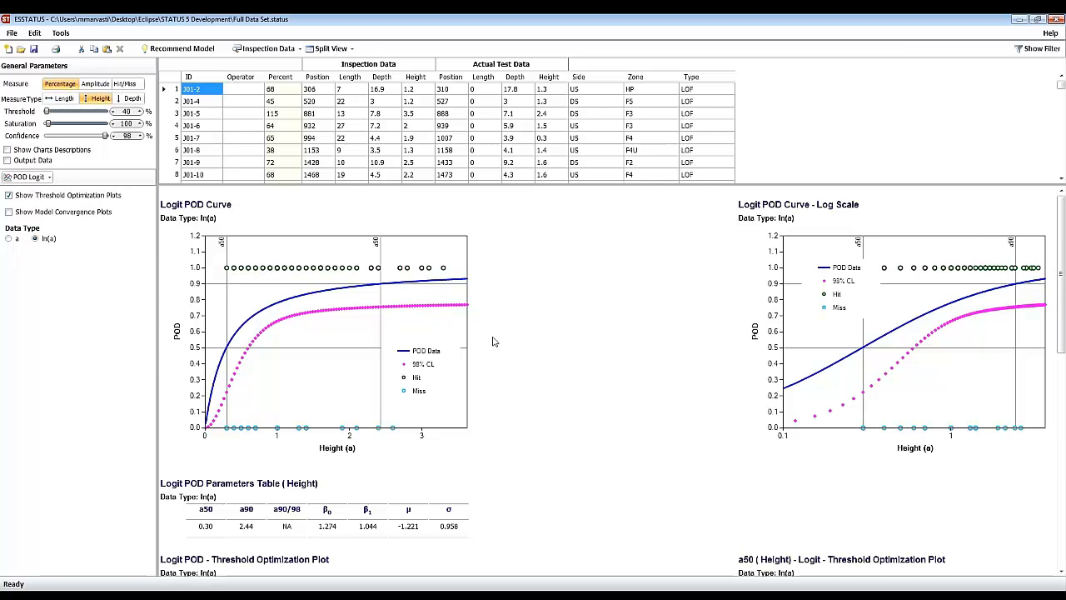
scroll(511, 346, down, 3)
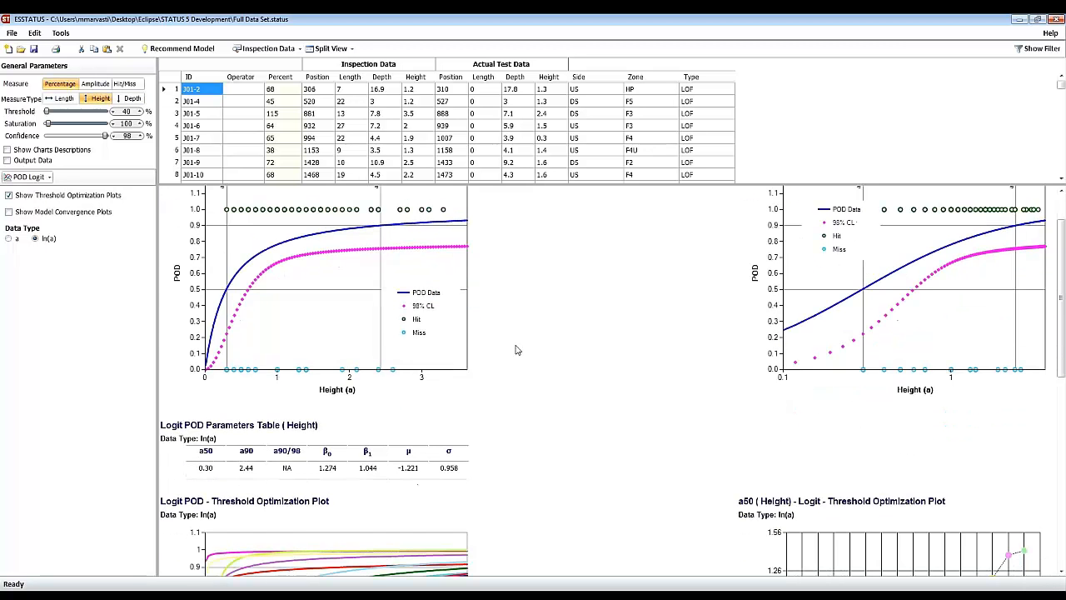
scroll(515, 354, down, 6)
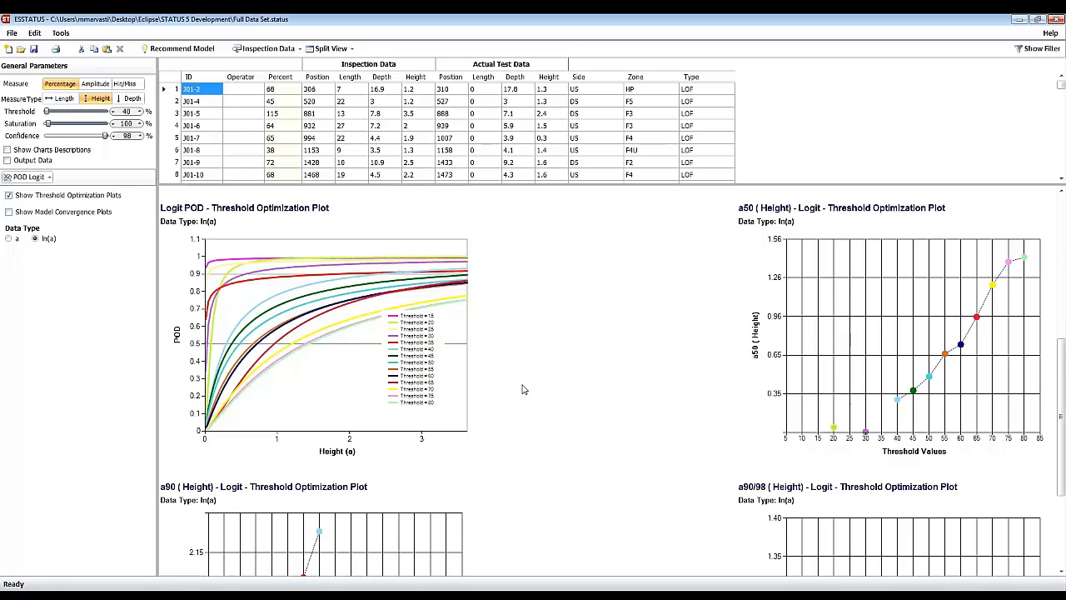
scroll(523, 389, down, 3)
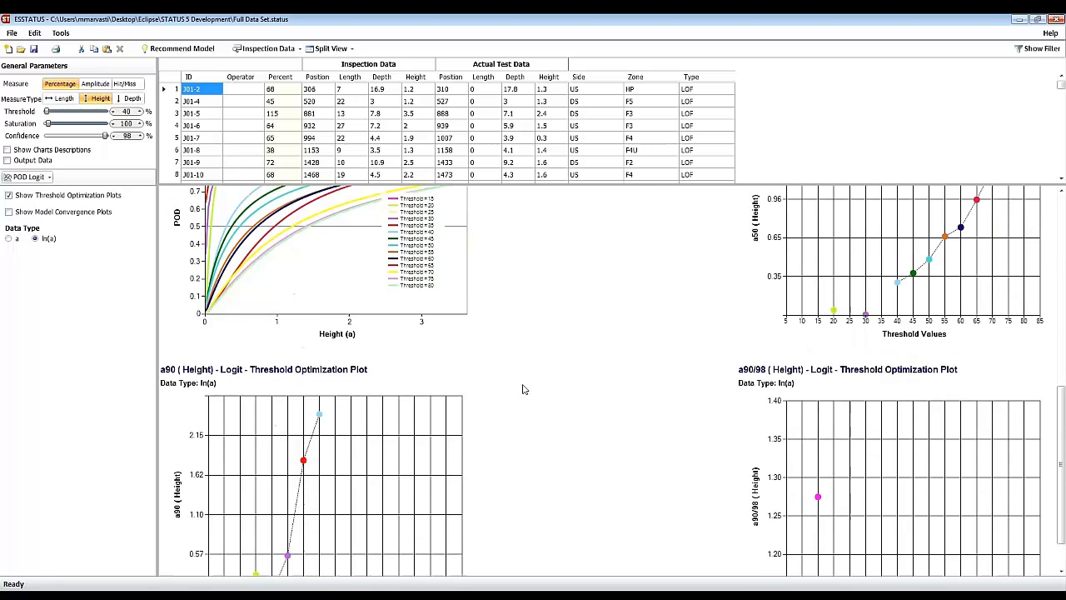
scroll(523, 389, up, 2)
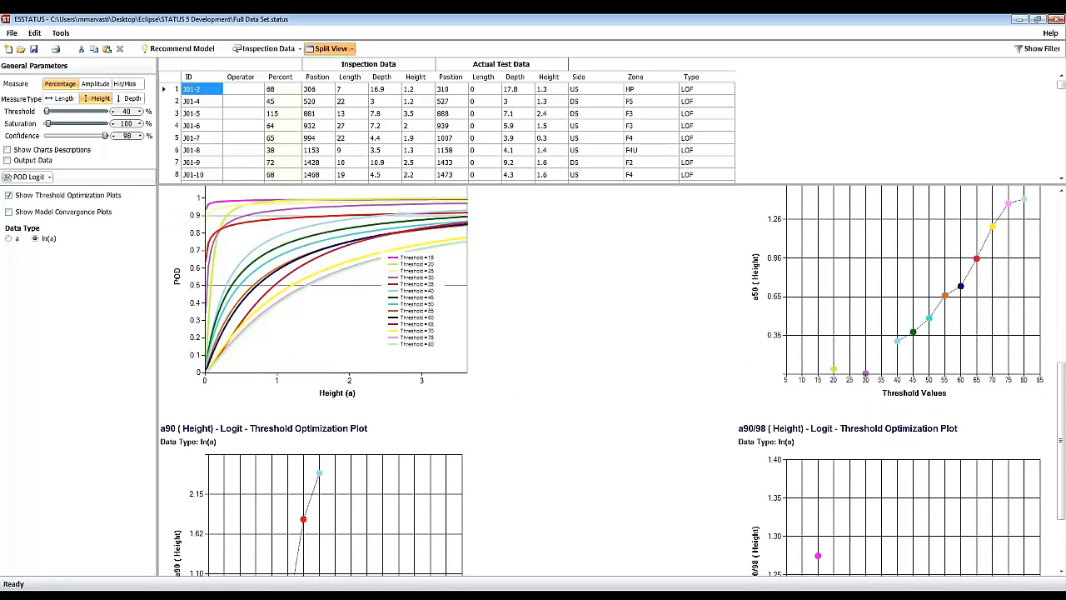
click(331, 49)
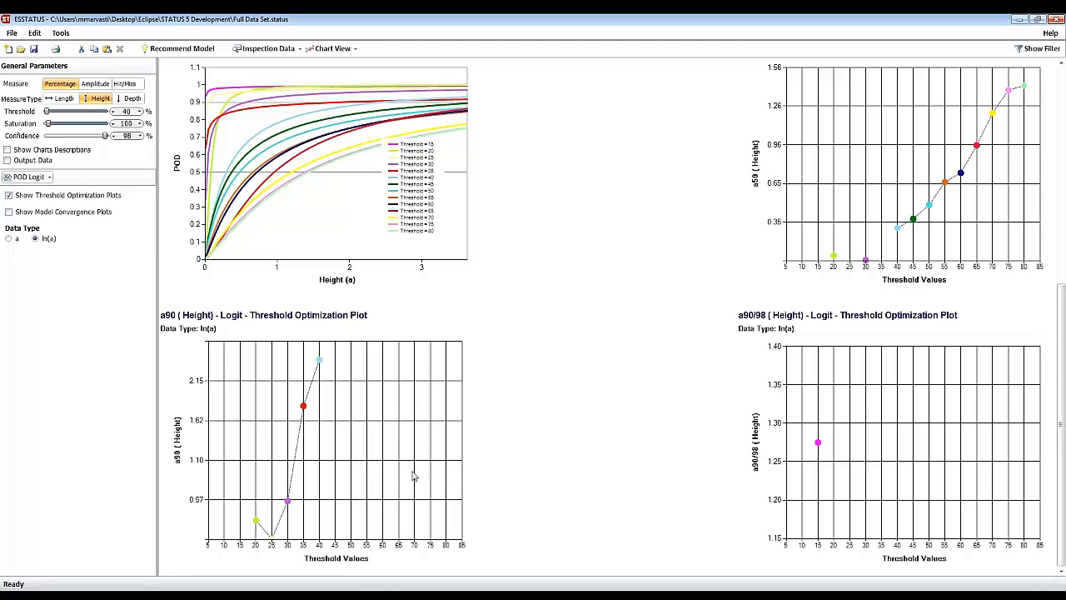
Display the model convergence plots and examine the β0, β1 and likelihood plots
click(83, 213)
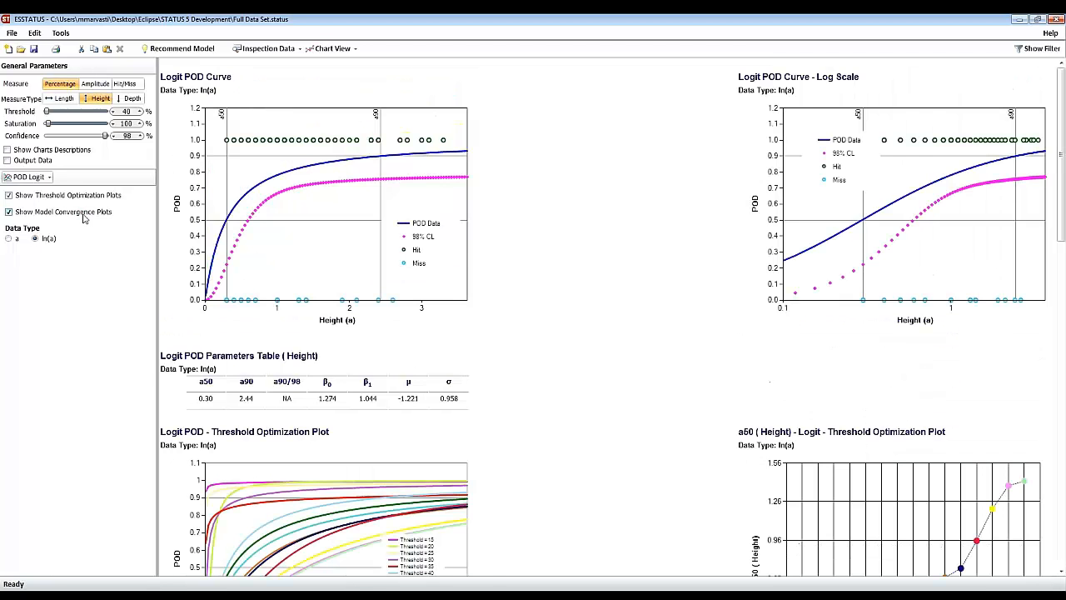
scroll(533, 291, down, 3)
scroll(533, 290, down, 3)
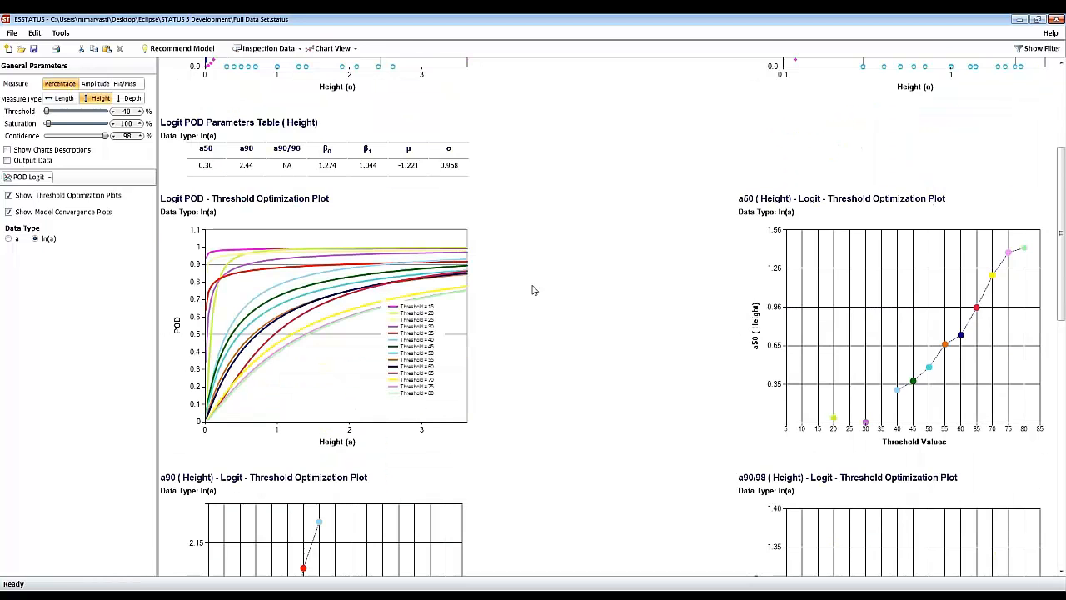
scroll(533, 290, down, 10)
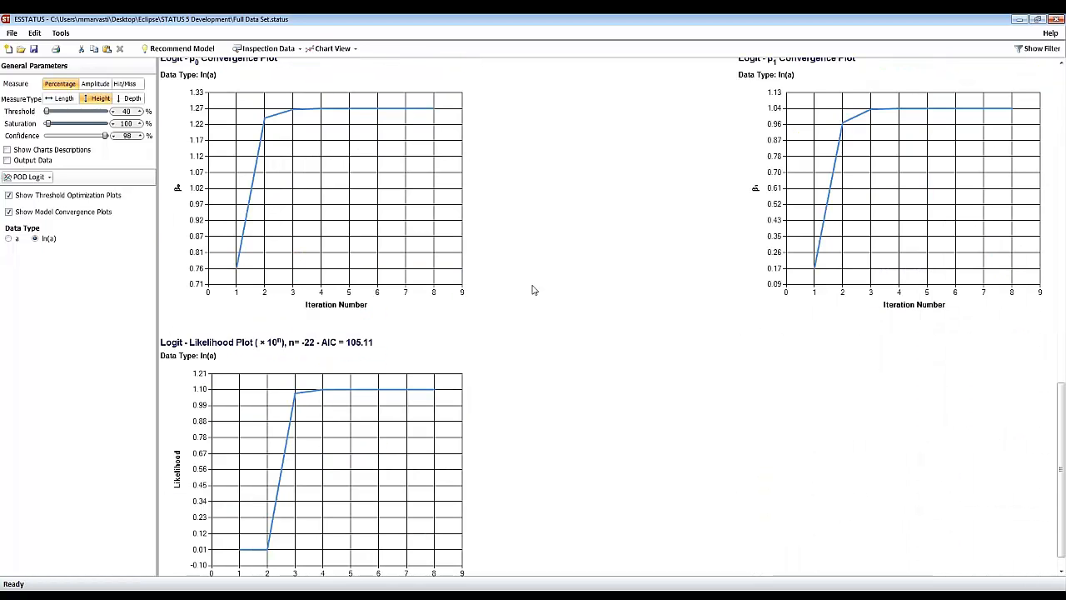
scroll(759, 416, up, 2)
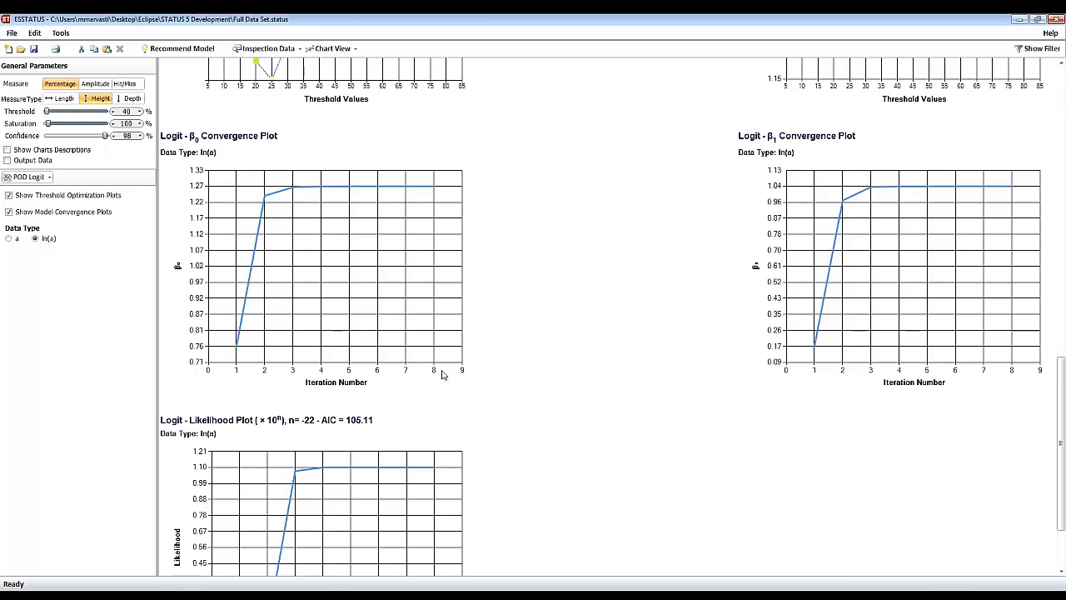
scroll(443, 375, down, 2)
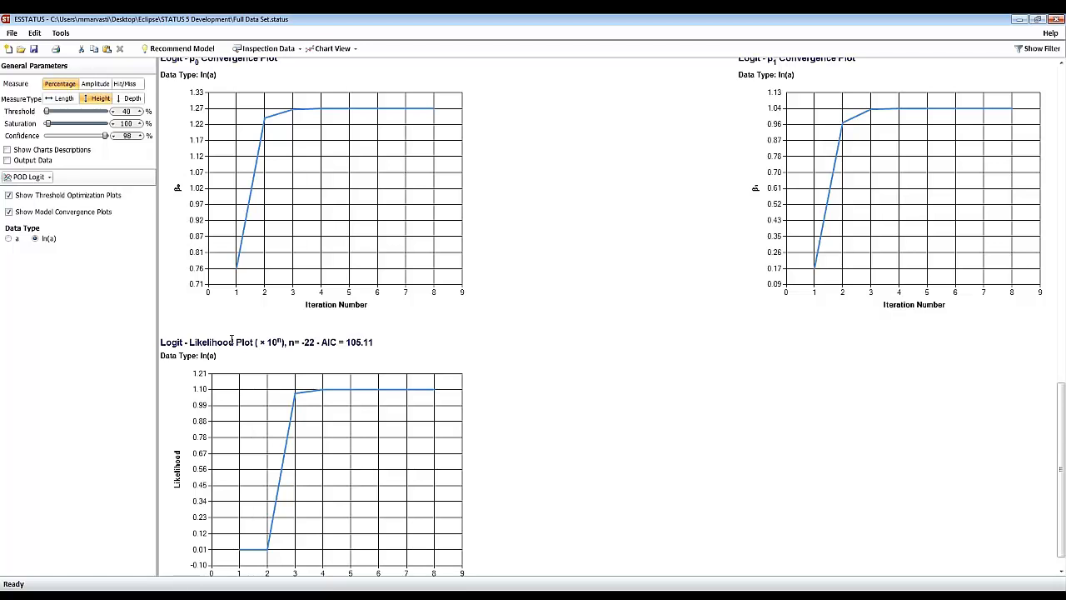
scroll(232, 338, down, 1)
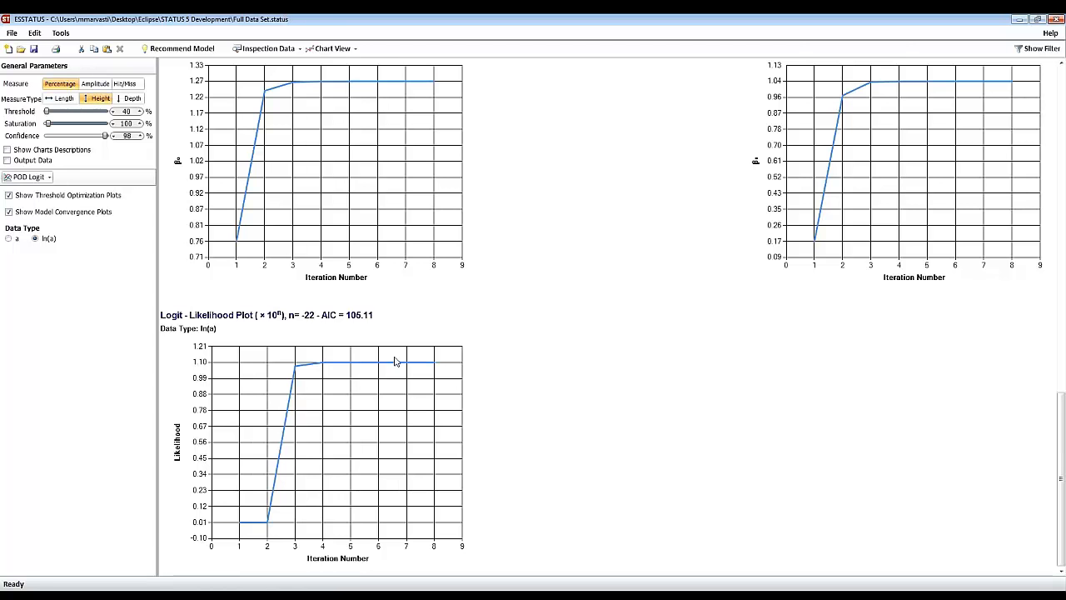
Switch the study to POD LogLog and set its data type to ln(a)
click(30, 180)
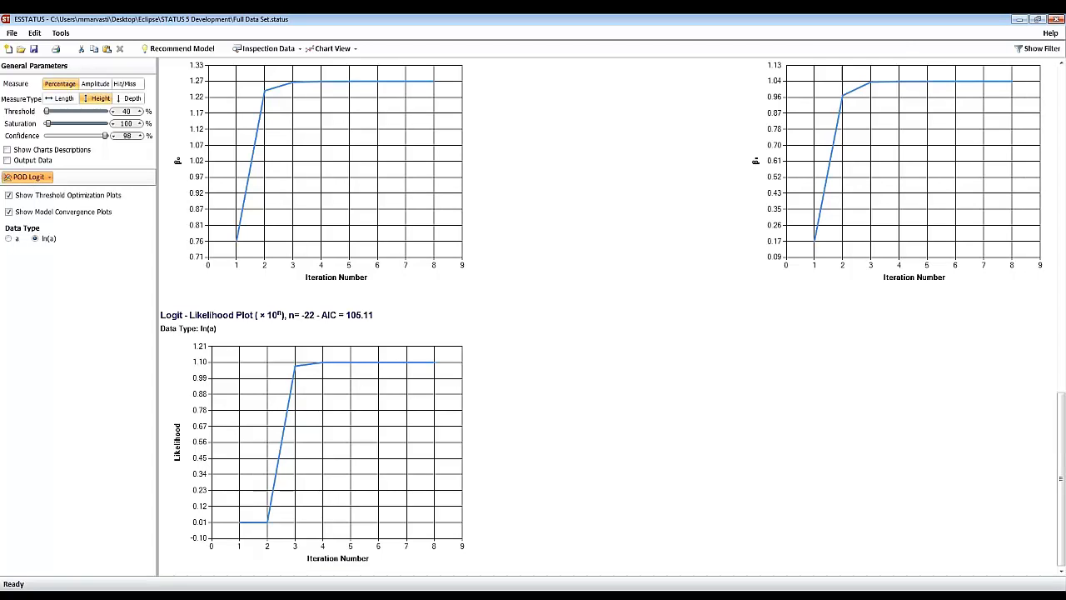
click(75, 284)
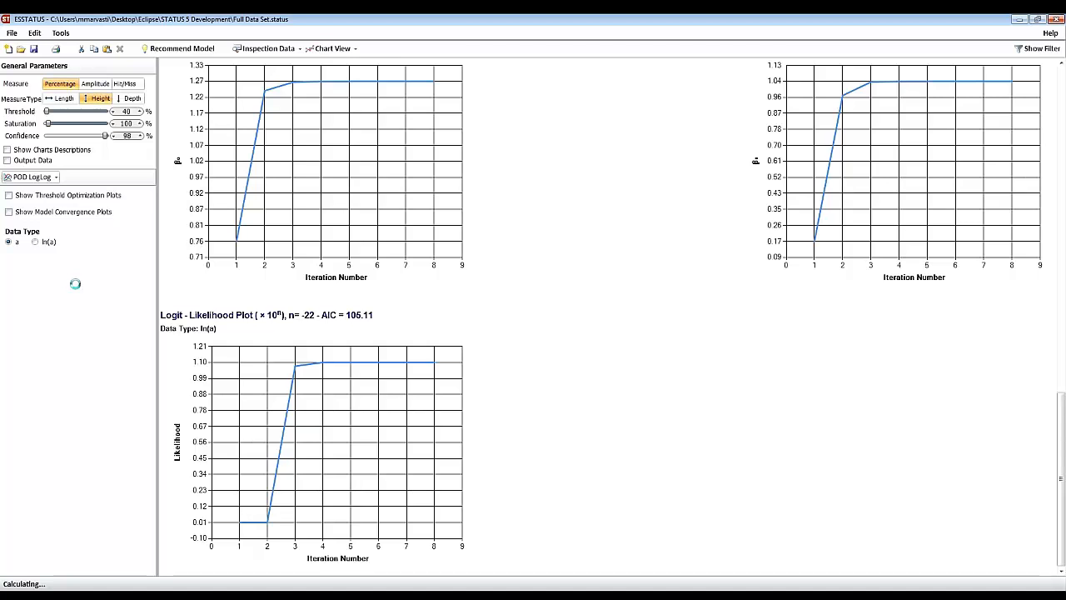
click(35, 242)
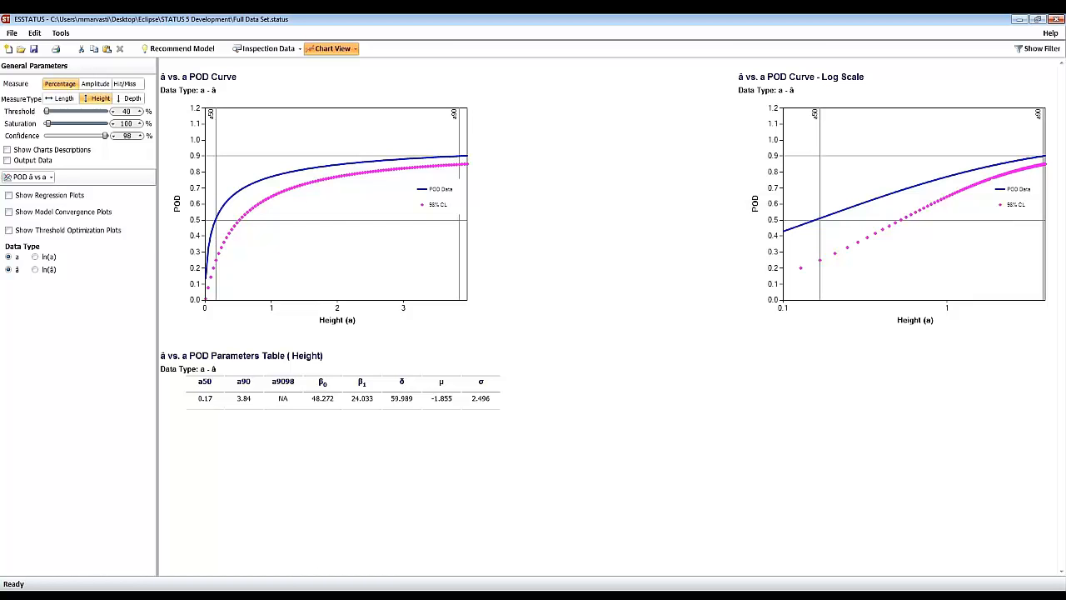
For the POD â vs a study, cycle through the data and split views back to chart view, and set the data type to ln(a)
click(338, 47)
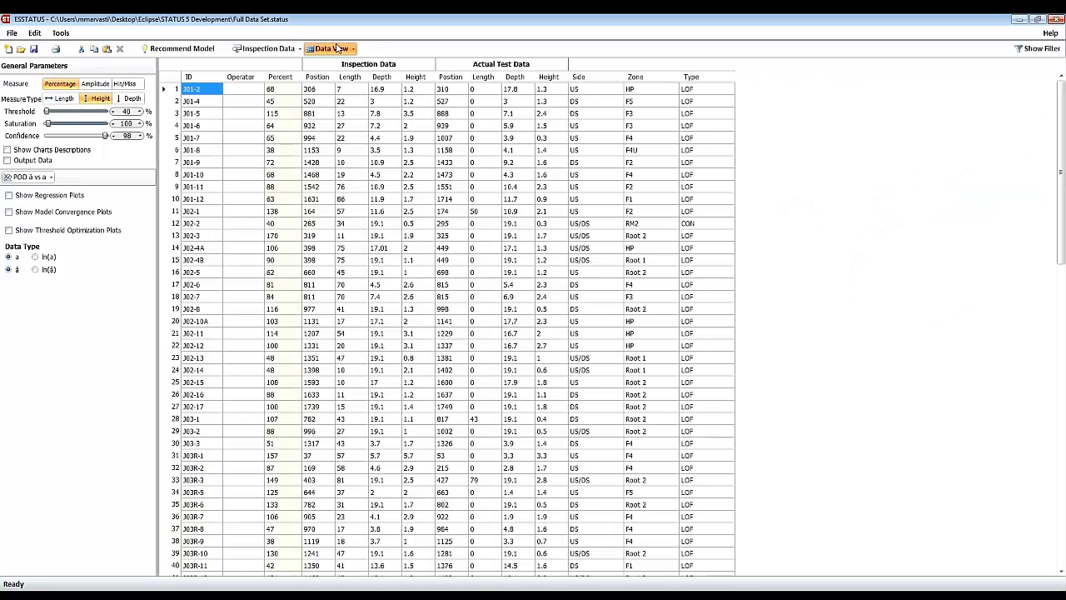
click(337, 48)
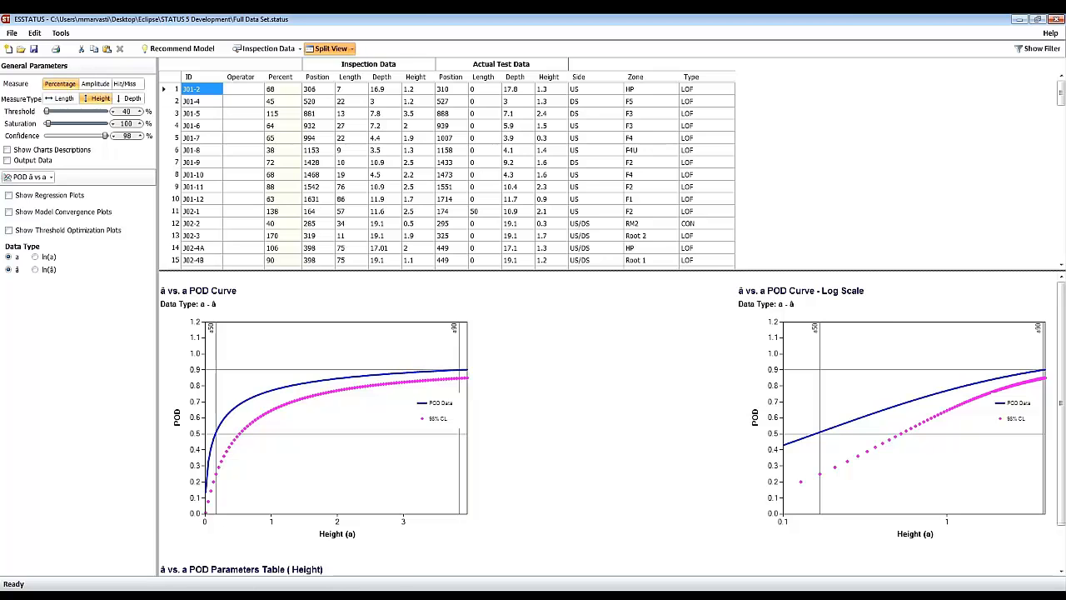
click(331, 49)
click(36, 256)
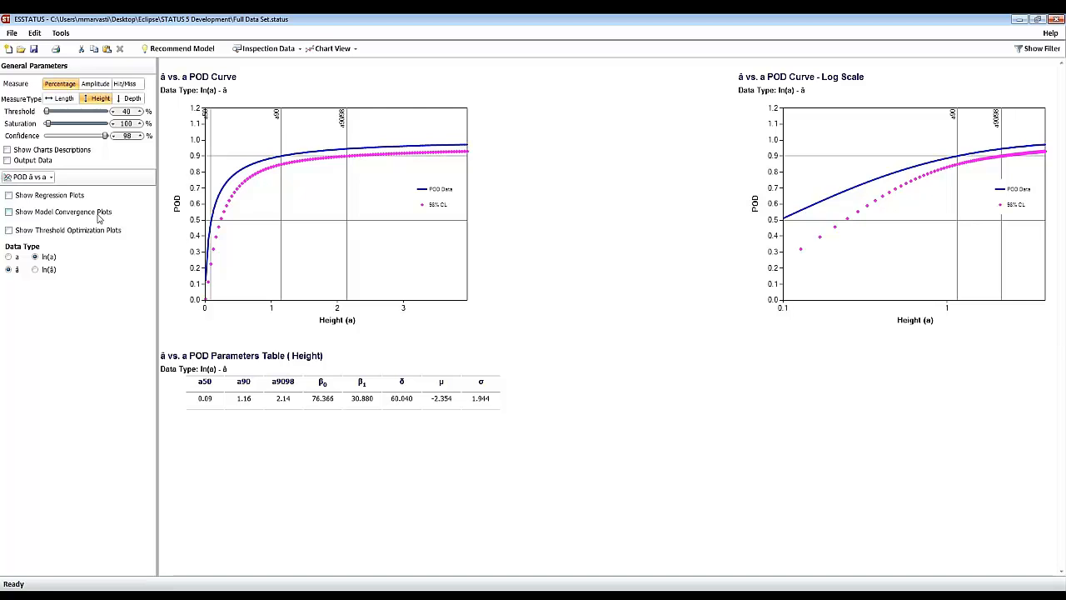
Display the threshold optimization and model convergence plots for POD â vs a, and examine them
click(63, 230)
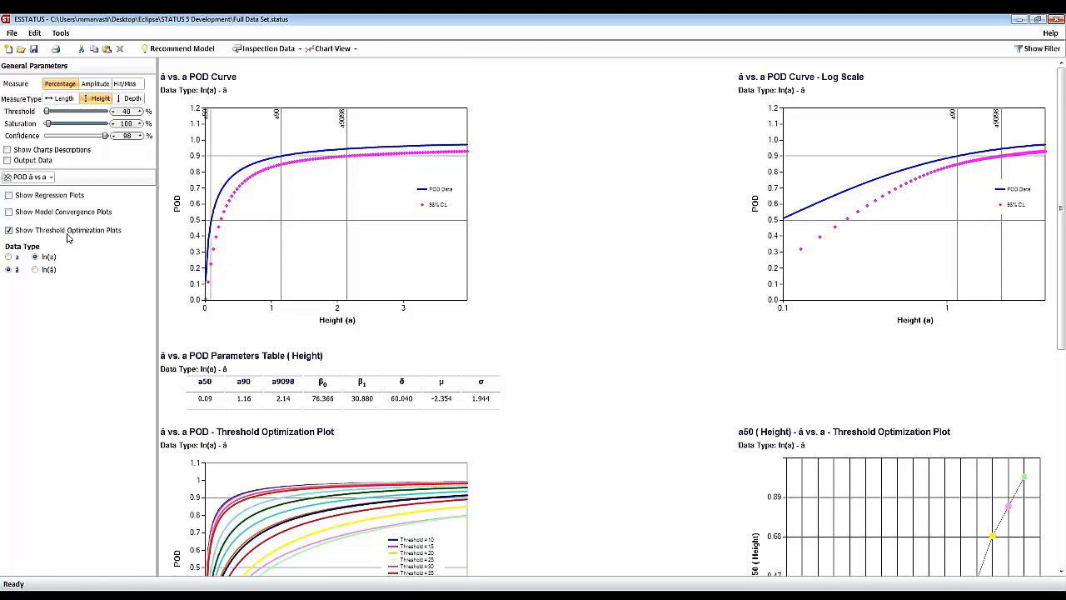
scroll(565, 379, down, 2)
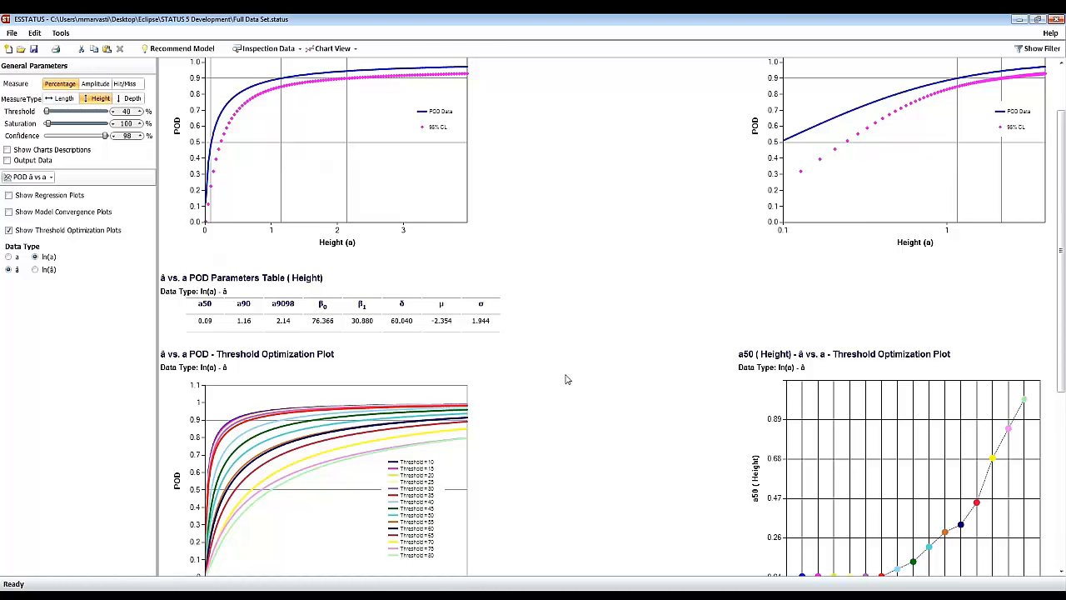
scroll(574, 383, down, 6)
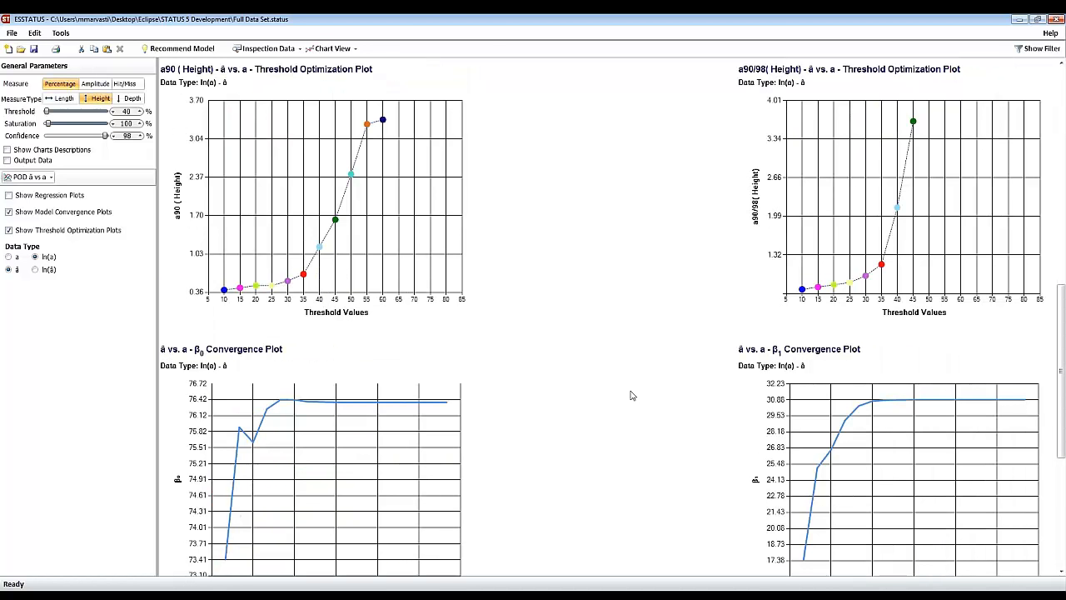
scroll(631, 396, down, 3)
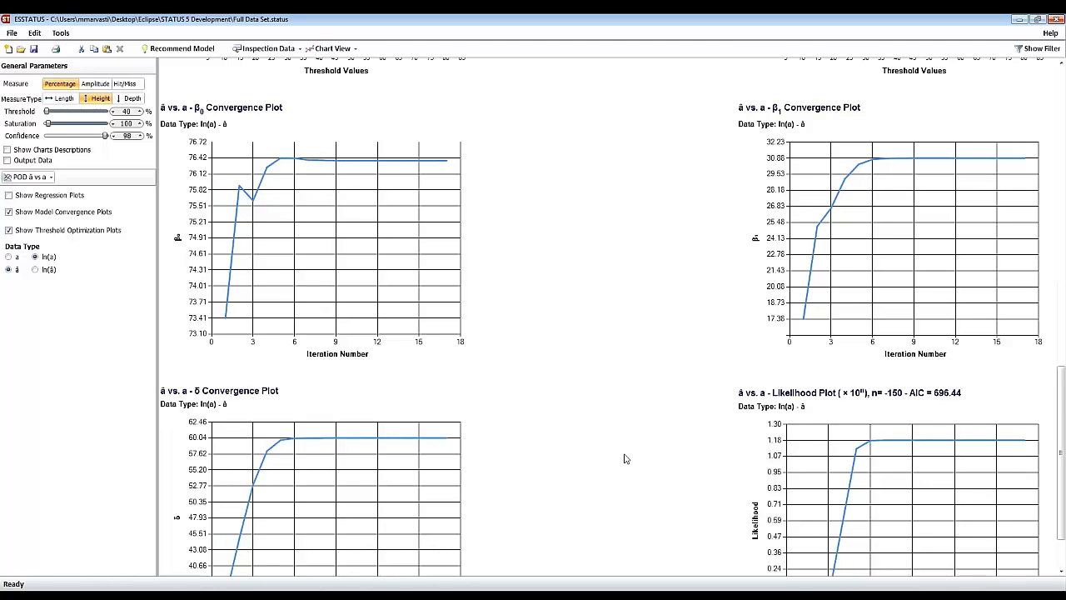
scroll(626, 458, up, 3)
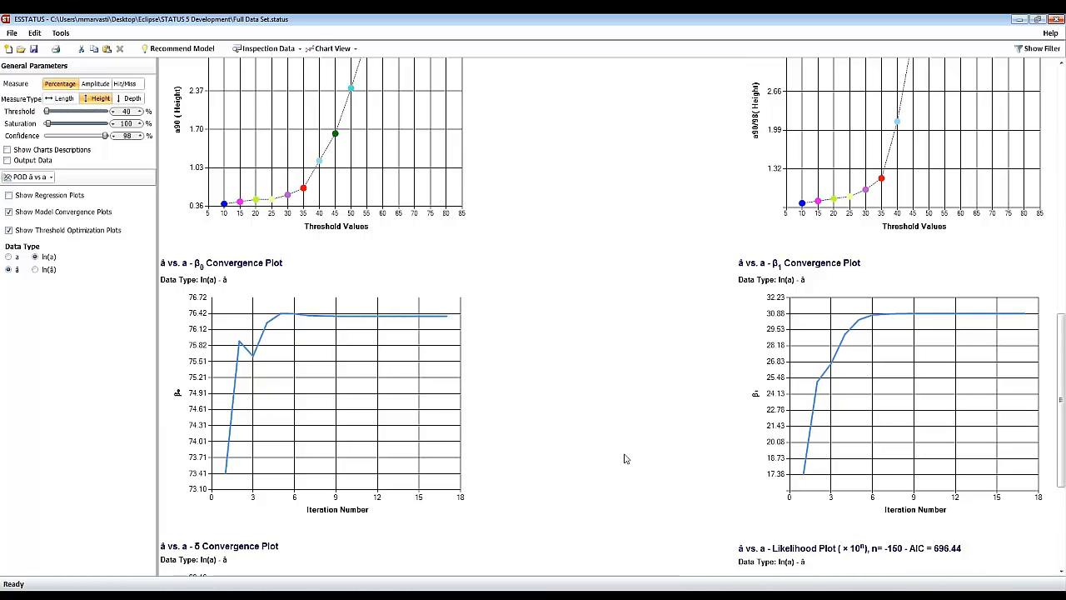
scroll(625, 458, up, 10)
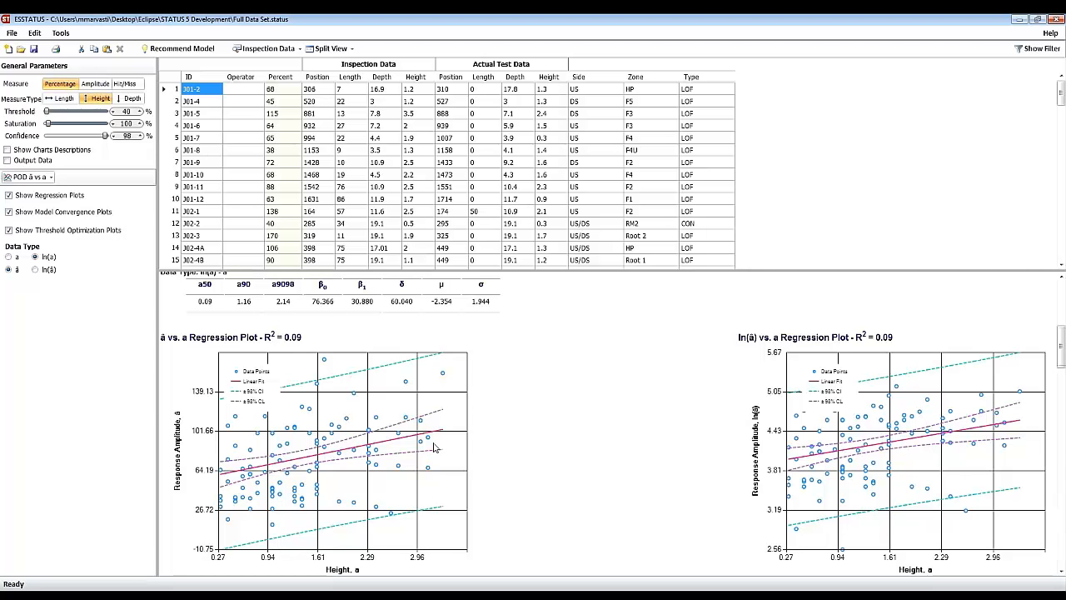
Compare the four regression plots for the linear and logarithmic combinations of â and a
scroll(434, 448, down, 1)
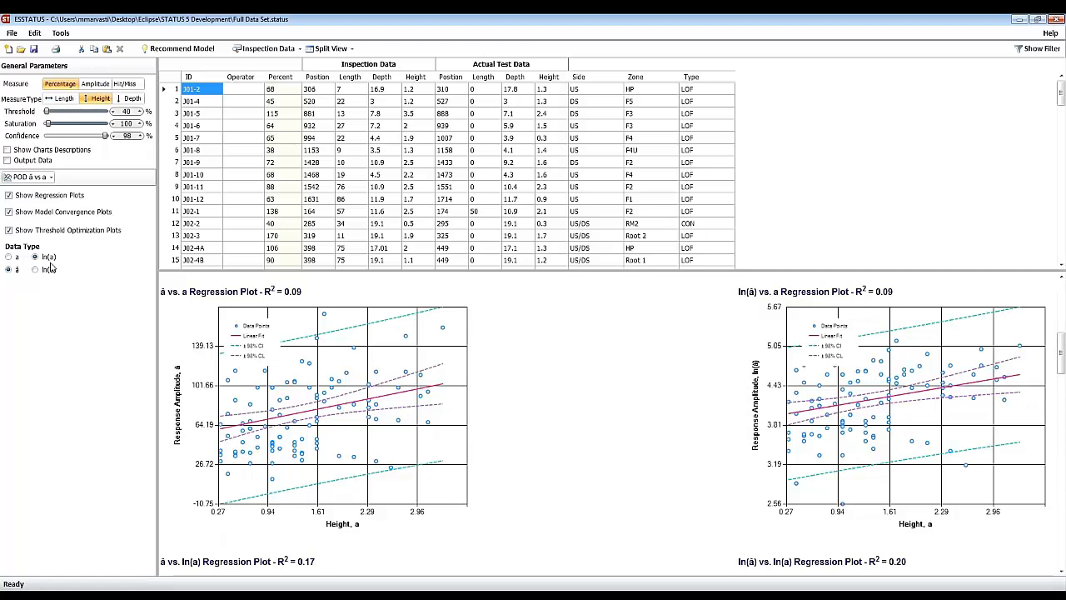
scroll(306, 400, down, 3)
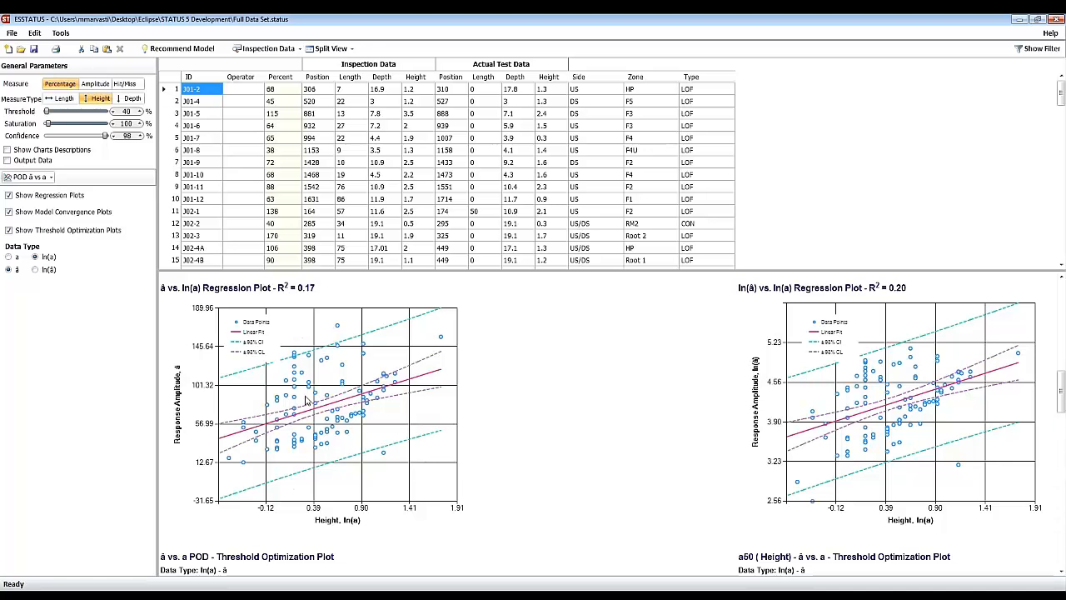
scroll(371, 449, up, 3)
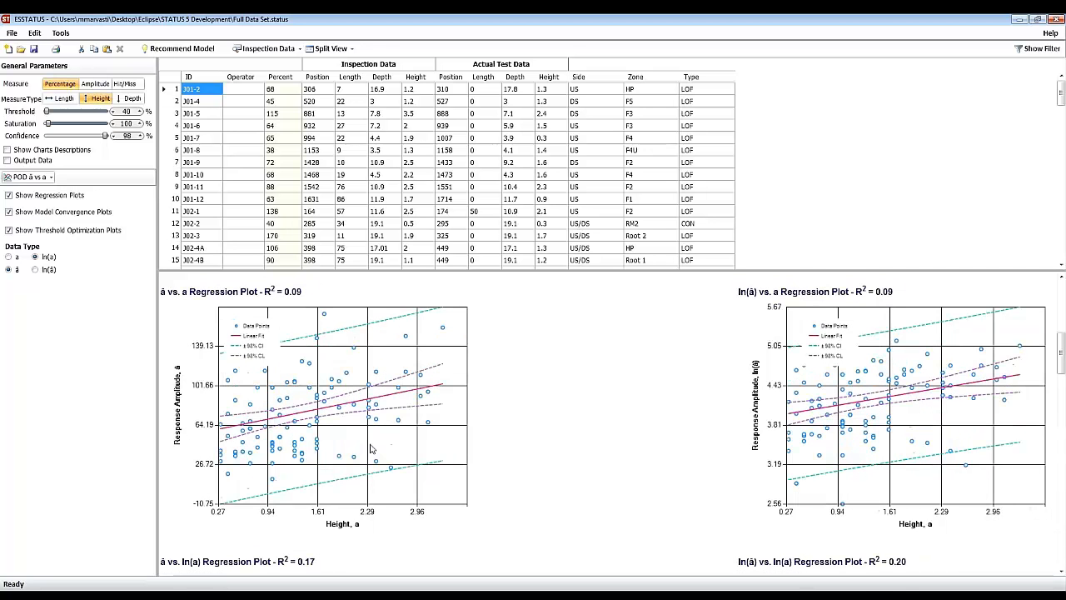
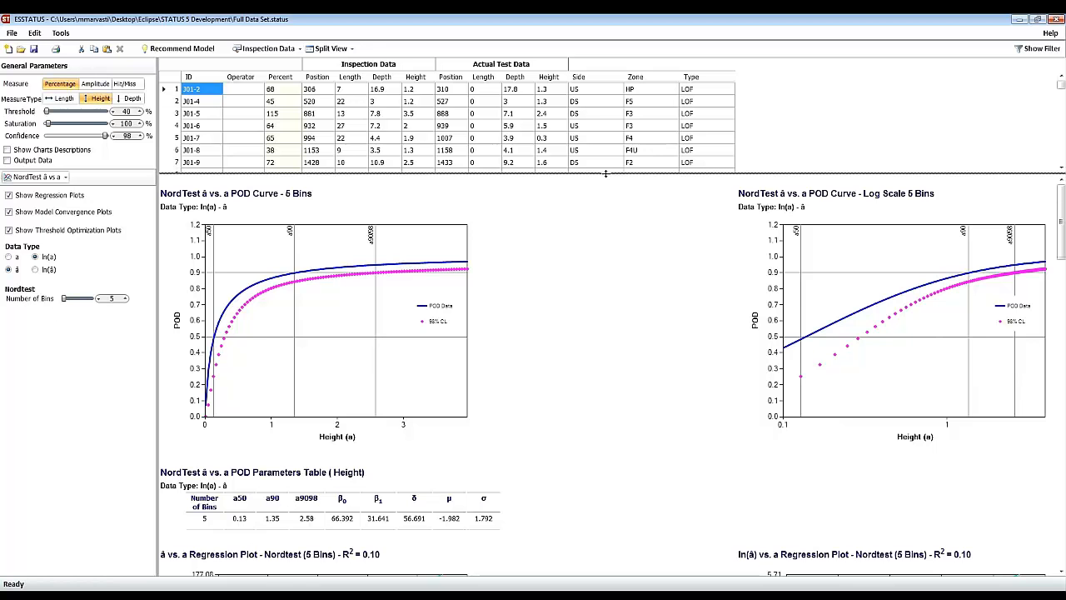
Enlarge the data table area slightly and examine the NordTest â vs a regression plots for 5 bins
drag(607, 174, 608, 202)
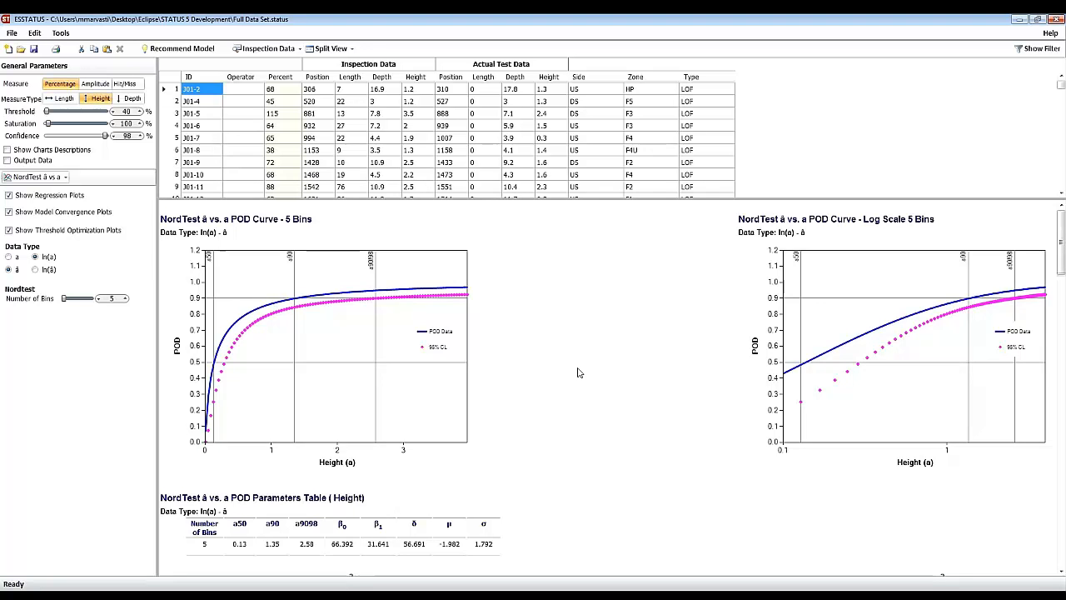
scroll(579, 372, down, 5)
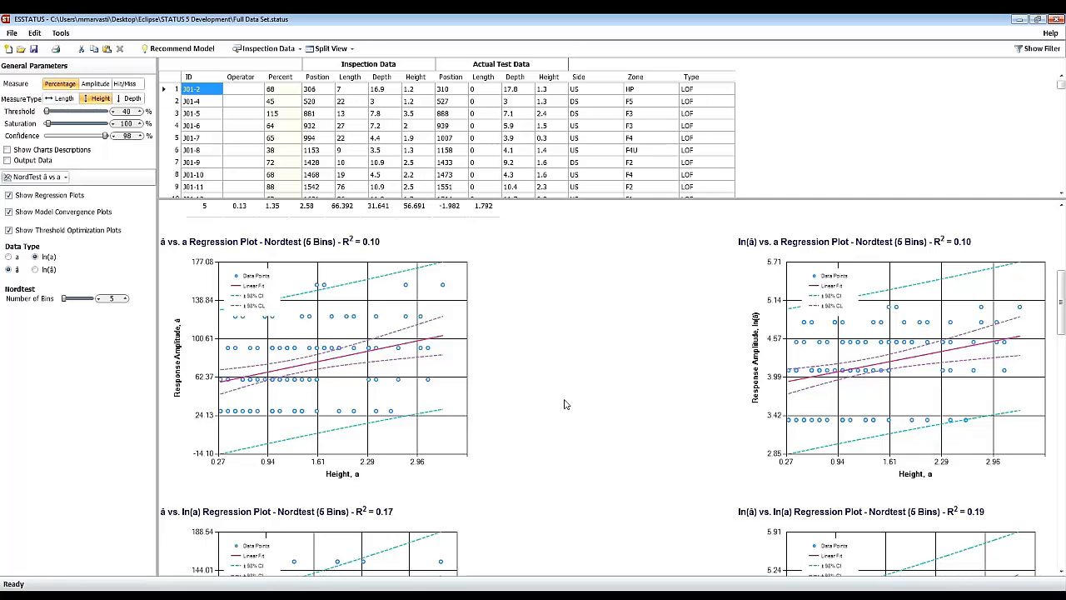
scroll(564, 404, down, 1)
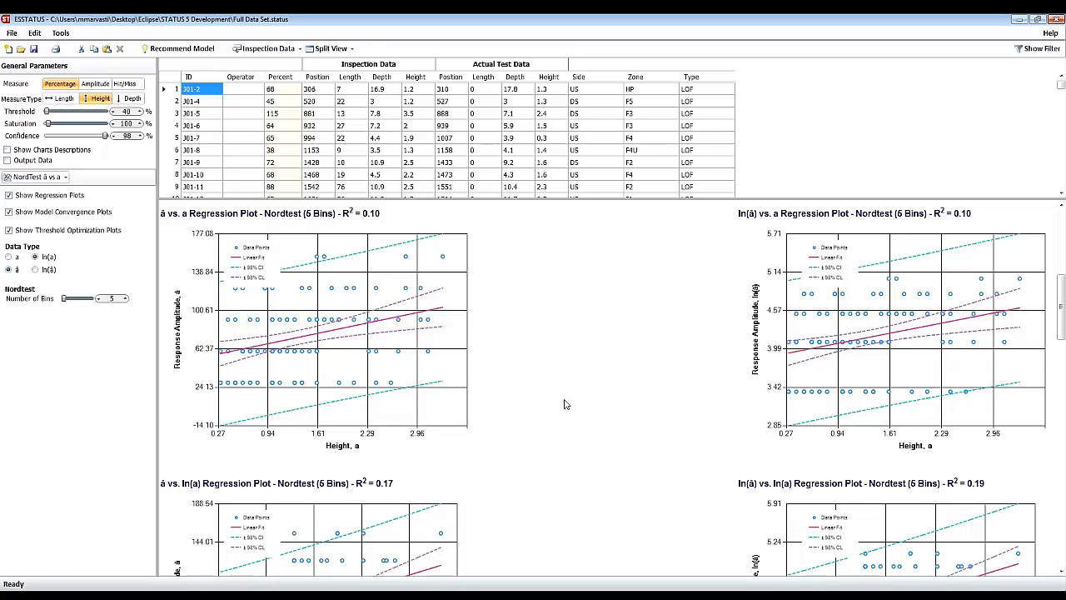
scroll(564, 404, down, 5)
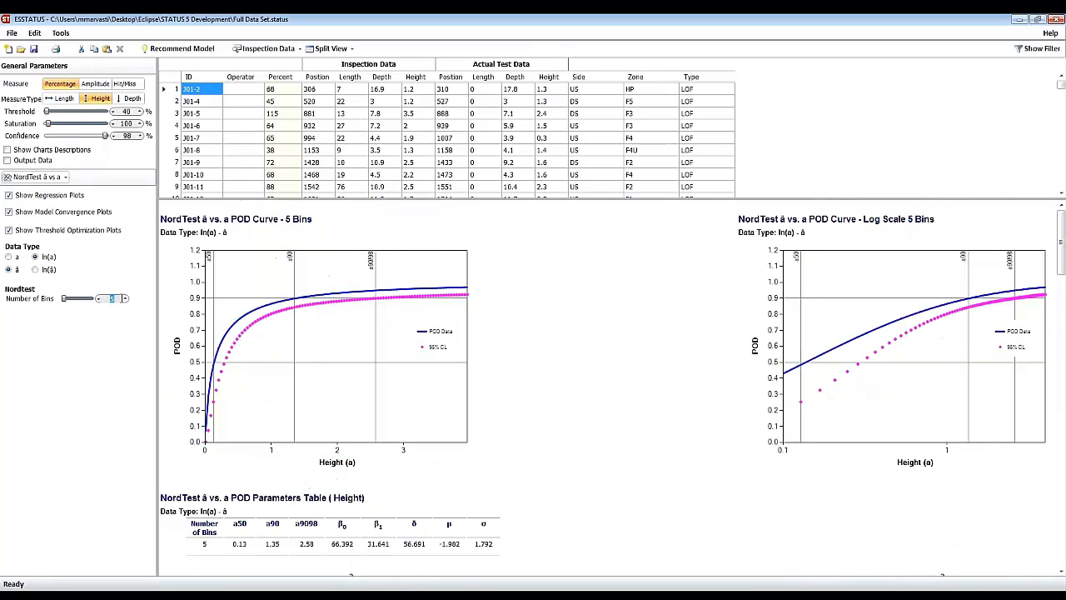
Set the number of bins to 10 for NordTest â vs a and to 6 for NordTest Logit
text(10)
key(Return)
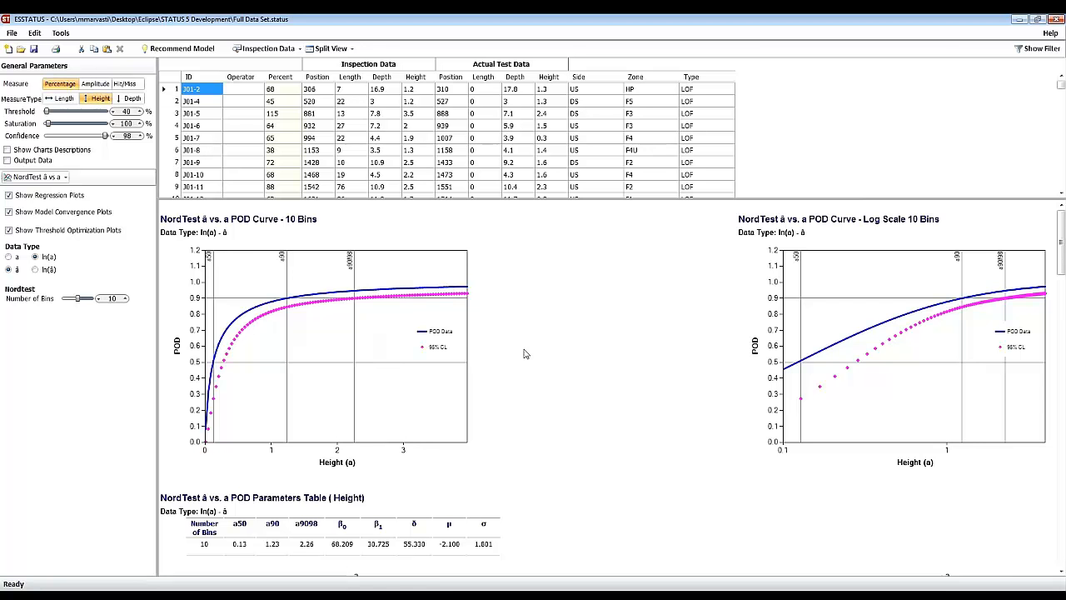
scroll(524, 354, down, 1)
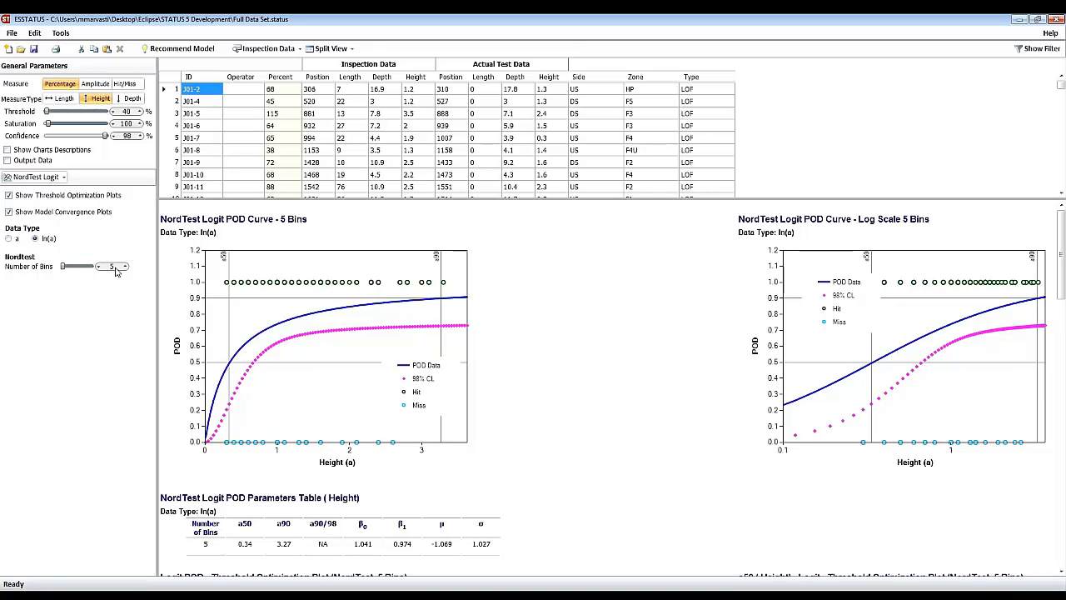
click(125, 264)
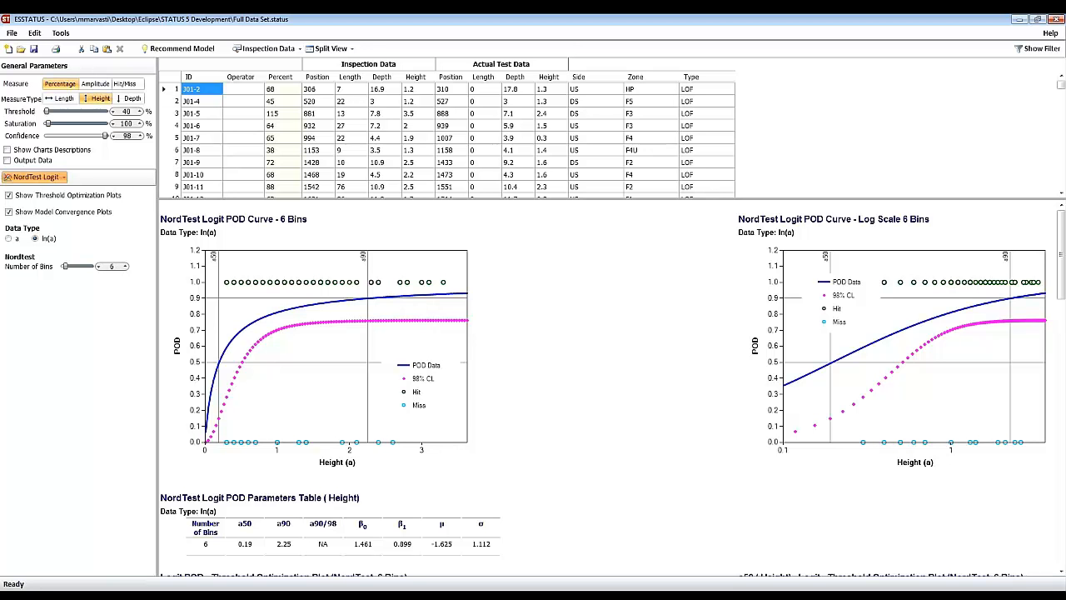
Switch to the Sizing Accuracy study and view its plots for Depth before returning the measure type to Height
click(140, 462)
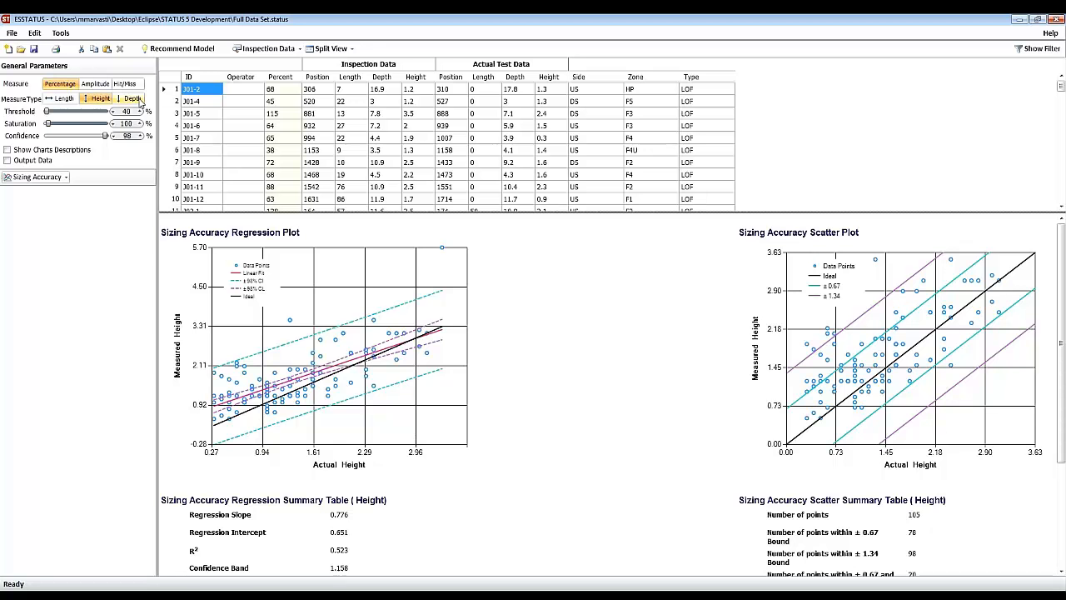
click(133, 98)
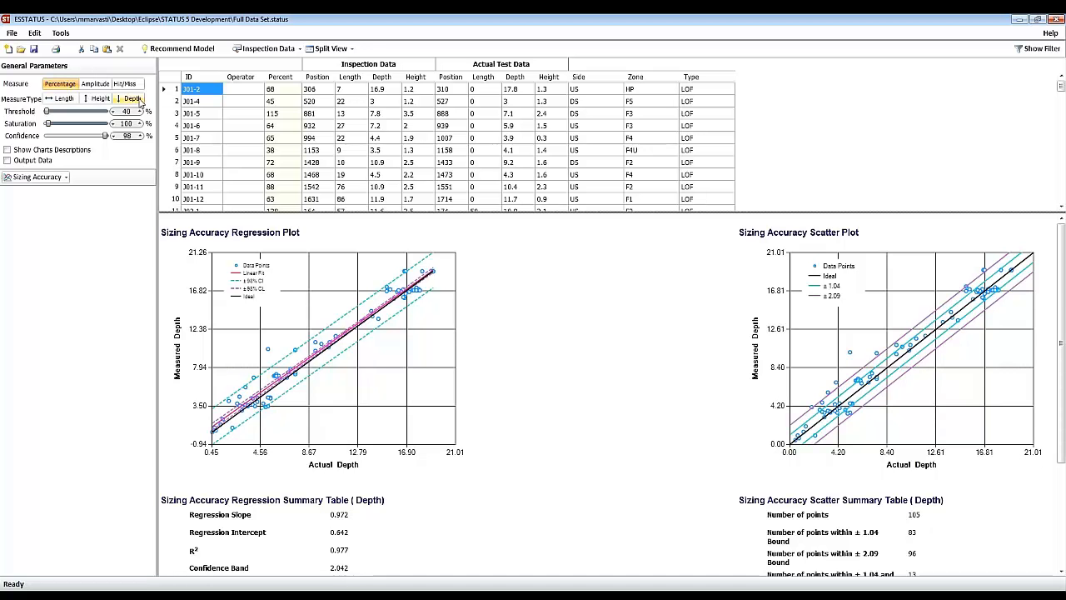
click(98, 99)
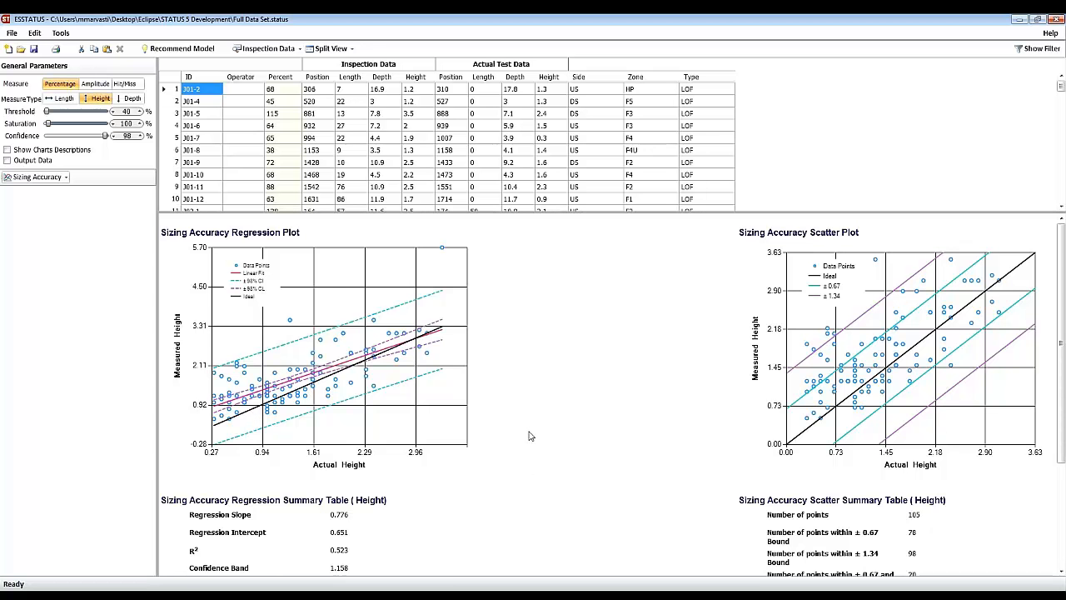
Show the chart descriptions and review them with the Sizing Accuracy regression and scatter plots and summary tables
scroll(530, 436, down, 3)
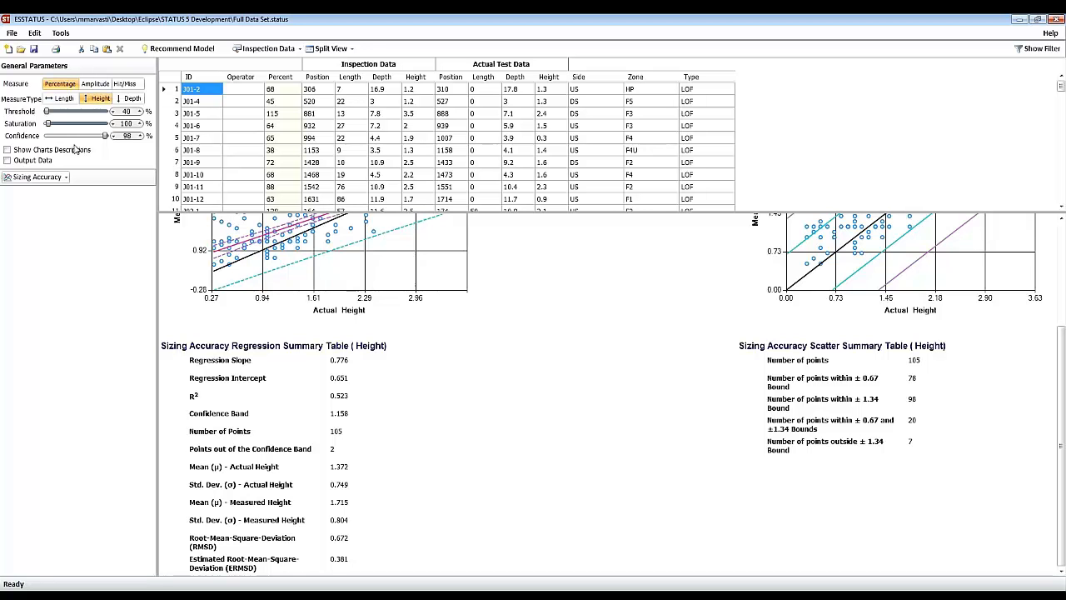
click(8, 150)
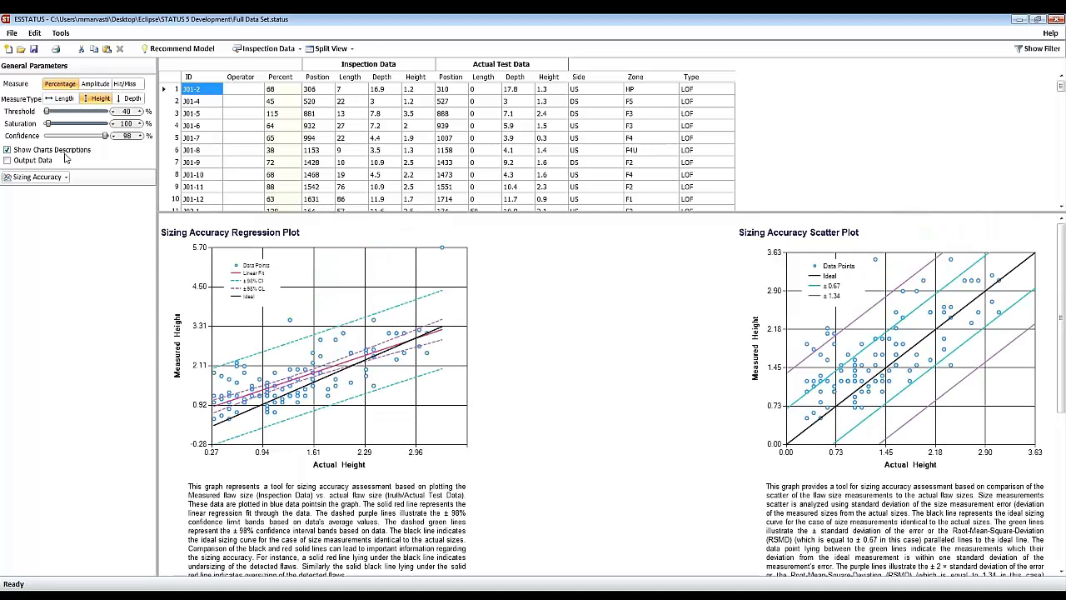
scroll(555, 433, down, 1)
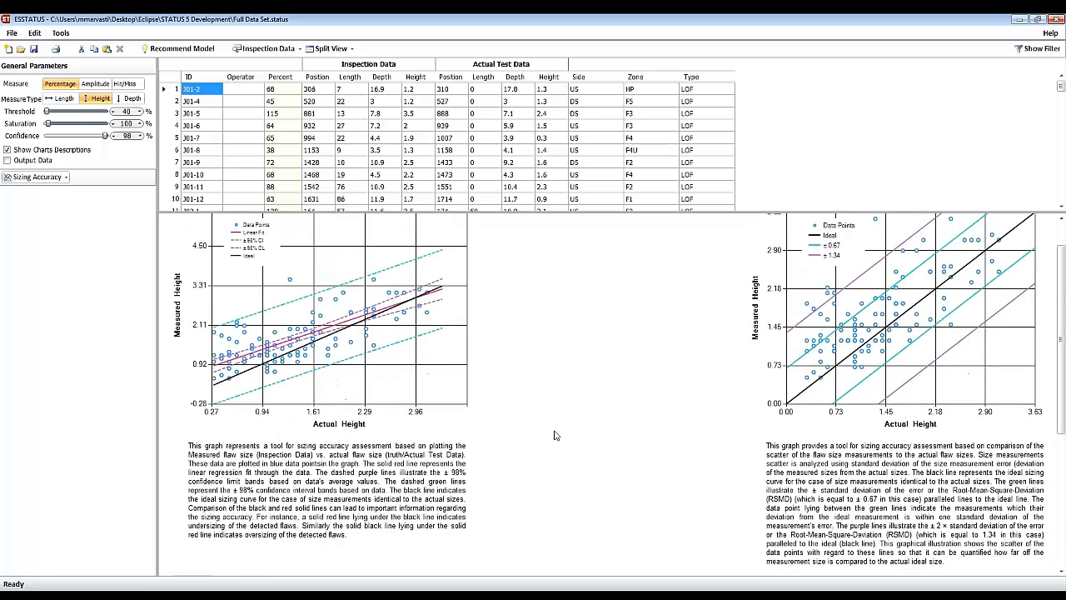
scroll(555, 435, down, 1)
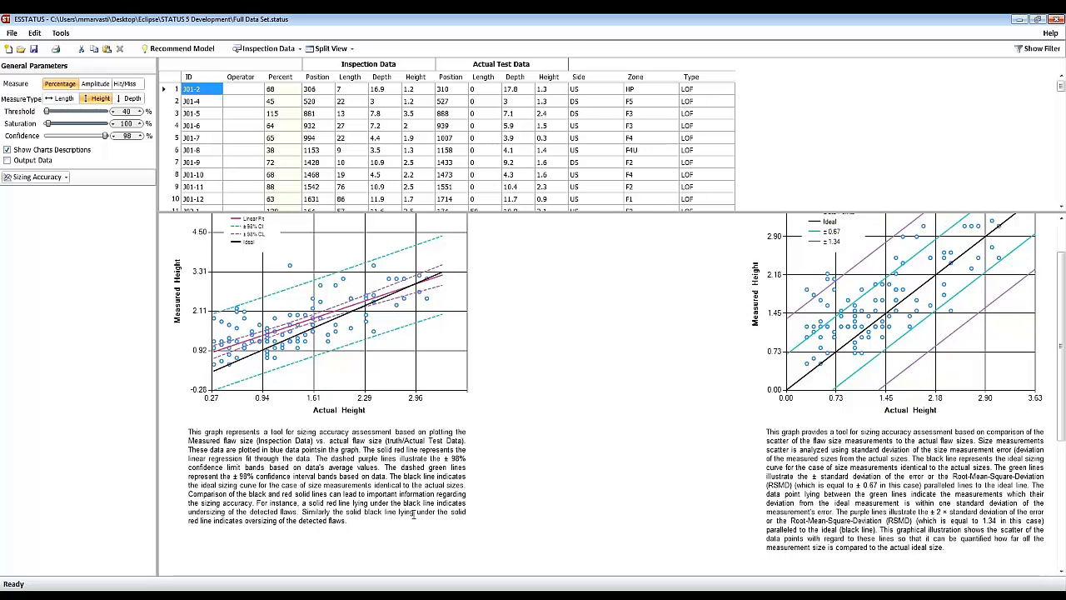
scroll(316, 523, down, 3)
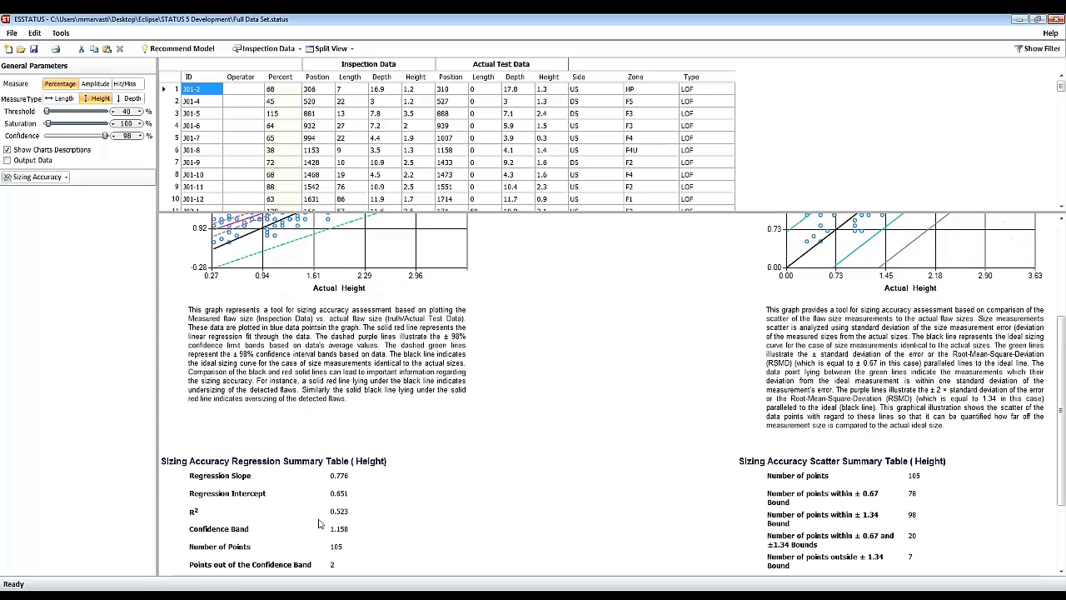
scroll(318, 523, down, 2)
scroll(319, 521, up, 6)
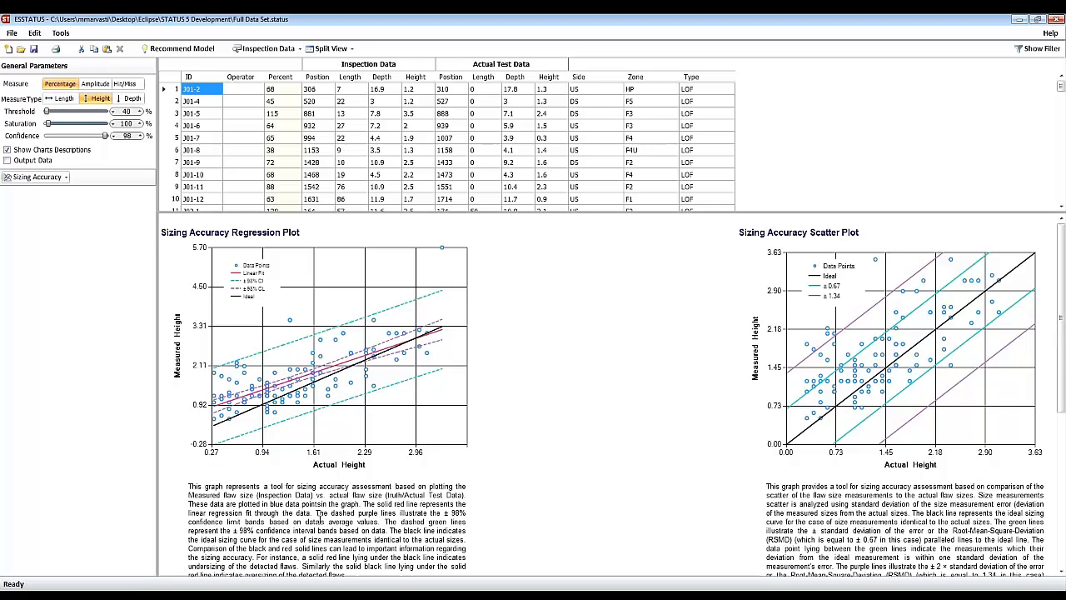
scroll(318, 518, down, 3)
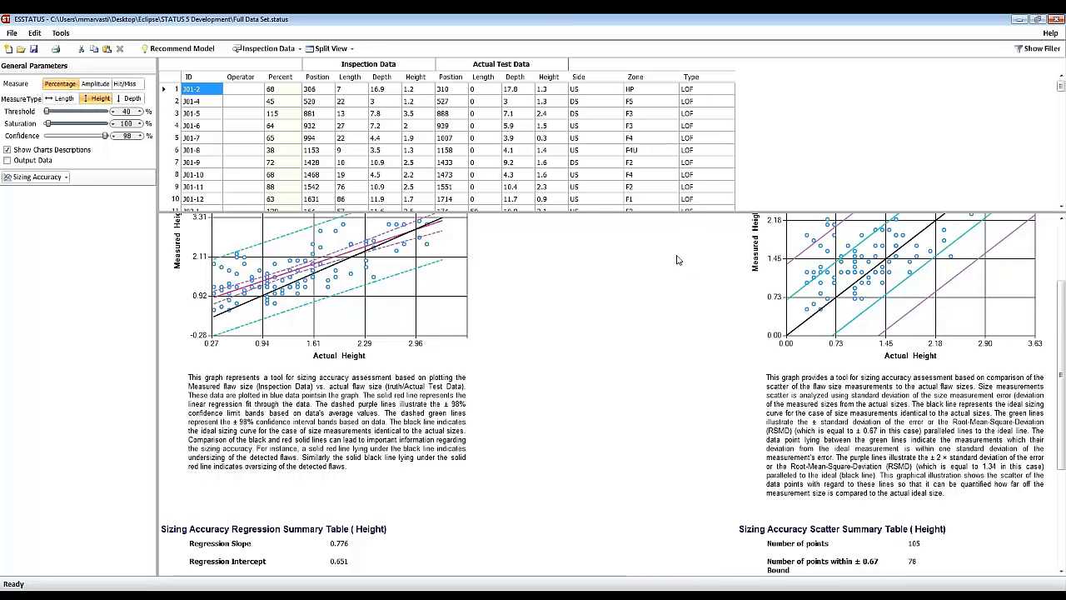
scroll(677, 265, up, 1)
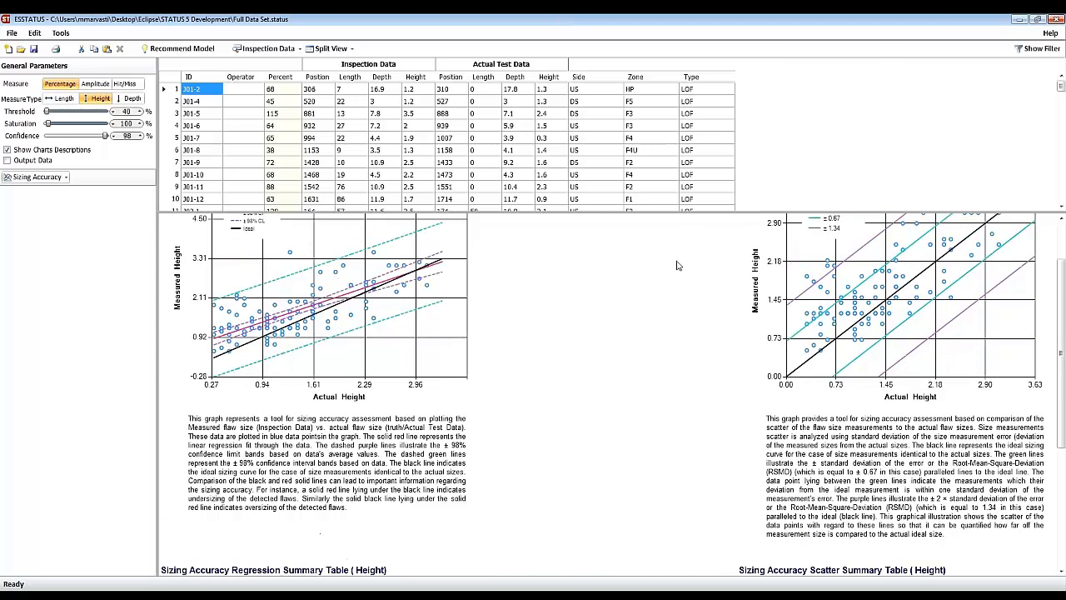
scroll(937, 453, up, 2)
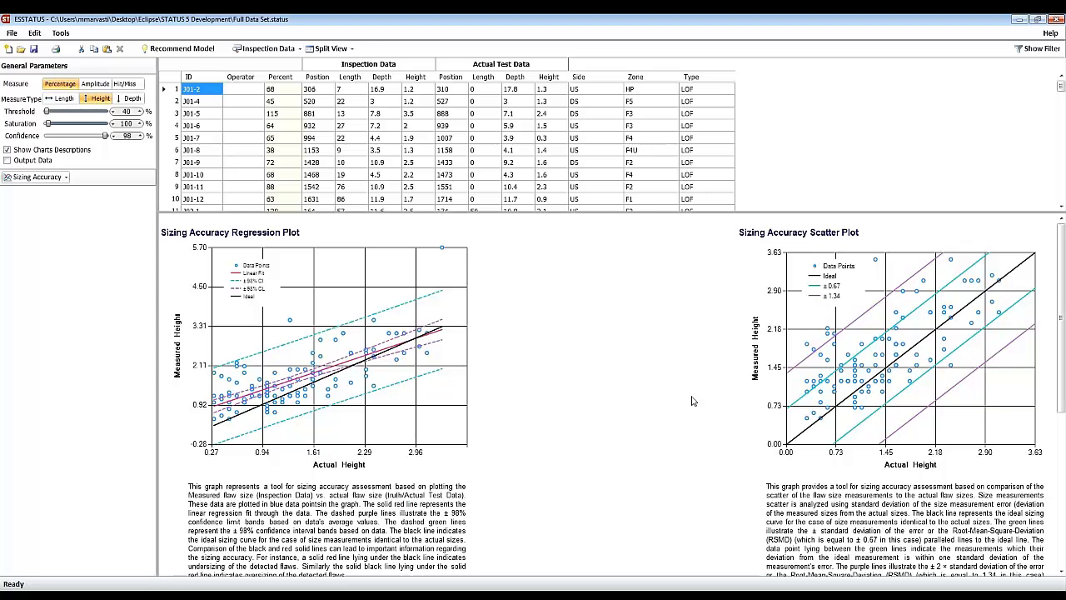
Review the Sizing Accuracy summary tables for Height, hide the chart descriptions, and enlarge the plot area
scroll(692, 400, down, 1)
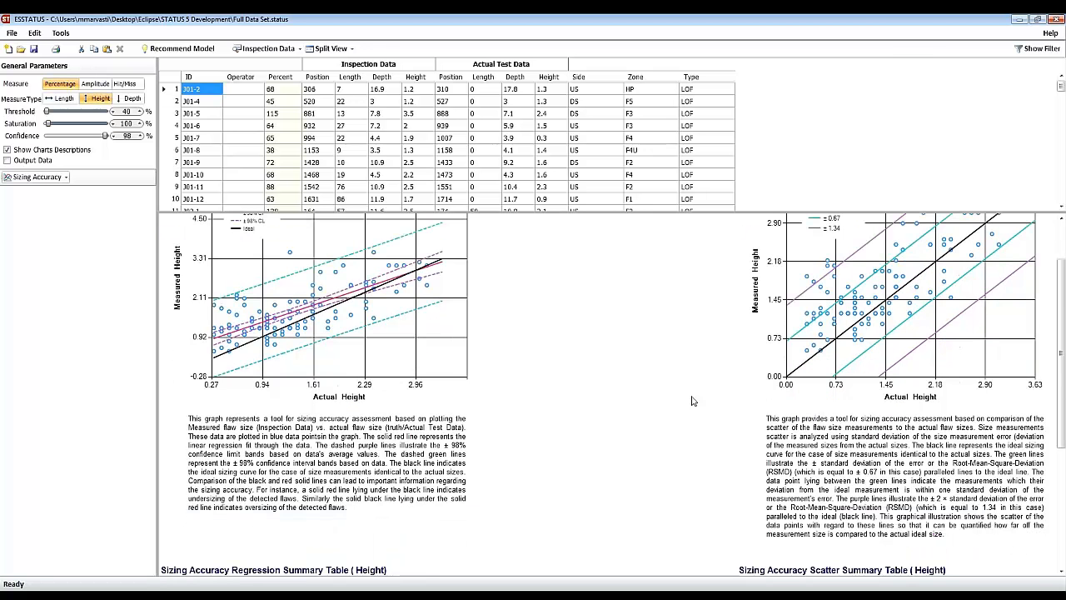
scroll(692, 400, down, 2)
scroll(690, 362, down, 1)
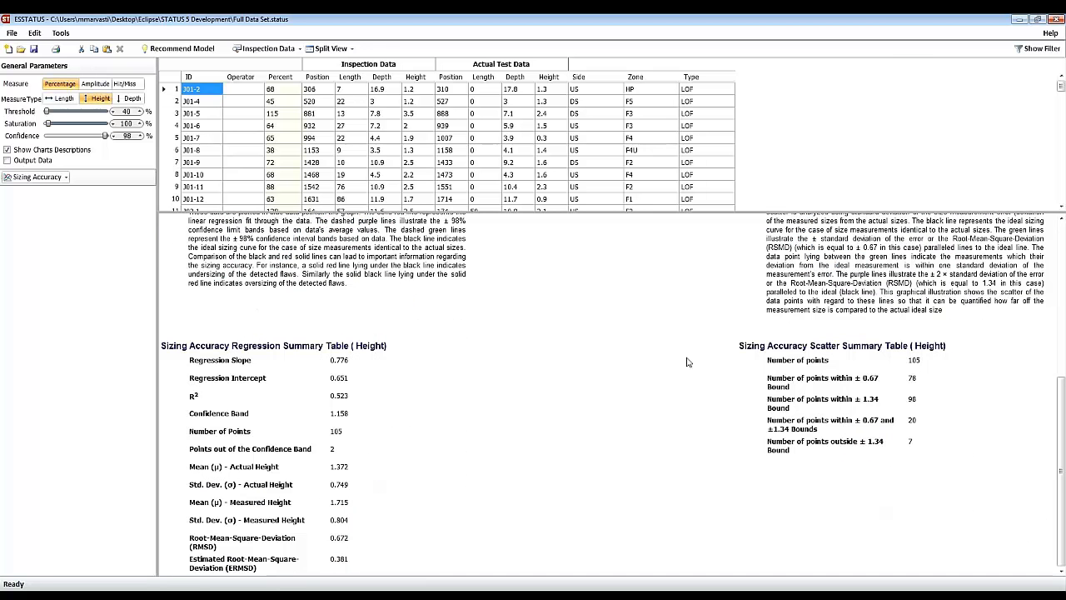
click(76, 150)
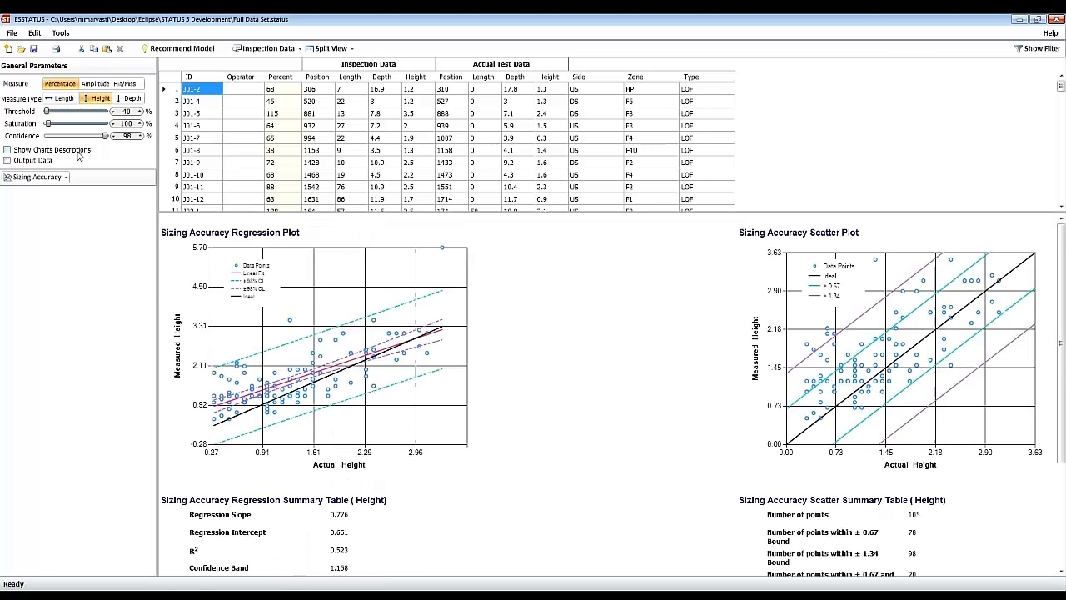
drag(875, 214, 874, 150)
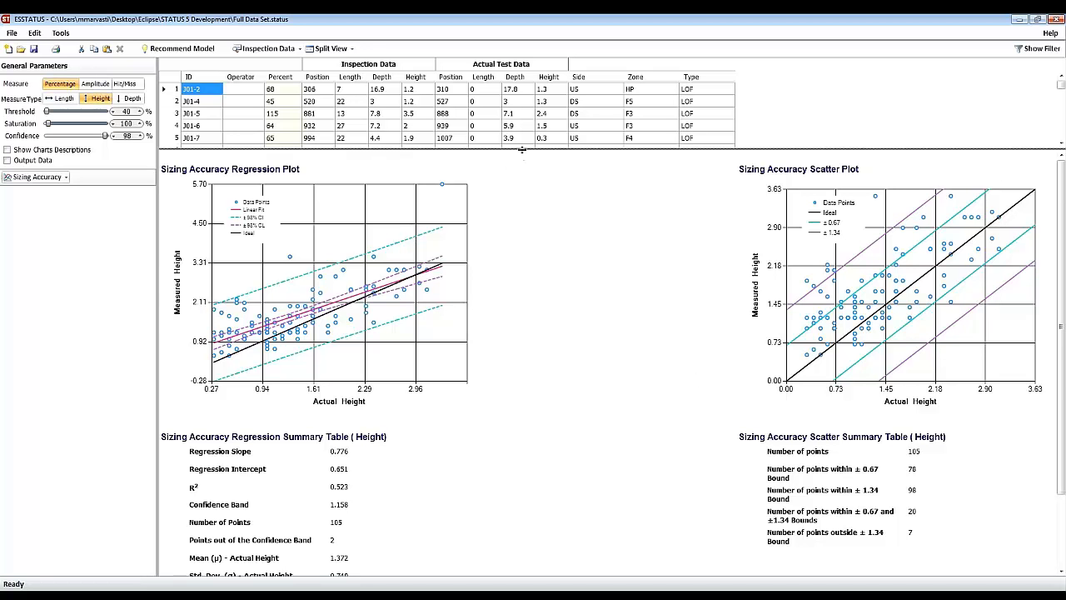
Enlarge the data table area and enter an operator's first name for each of records J01-2, J01-4 and J01-5
drag(520, 151, 505, 329)
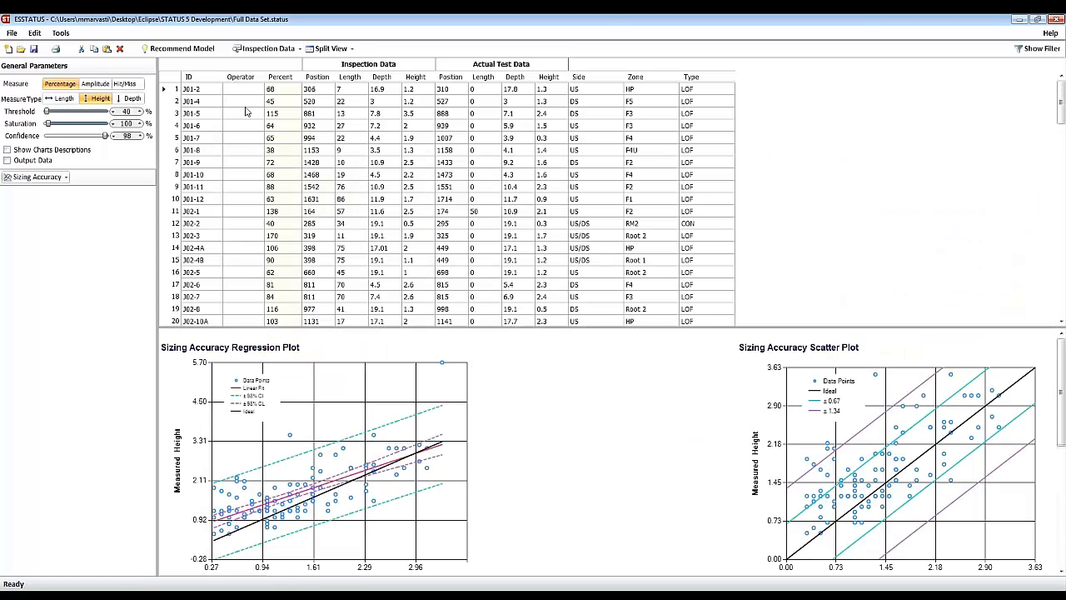
text(Mike)
key(Tab)
key(Down)
key(Left)
text(Pete)
key(Return)
text(Olive)
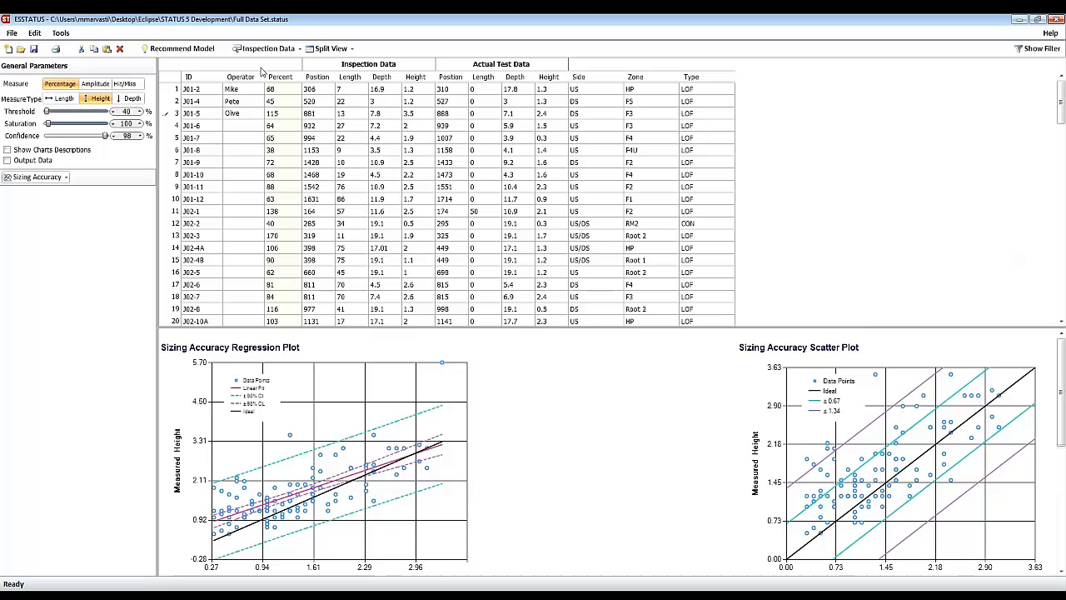
Show the filter, restrict the records to those whose Operator contains the name in record J01-4, and clear that filter text
click(1041, 50)
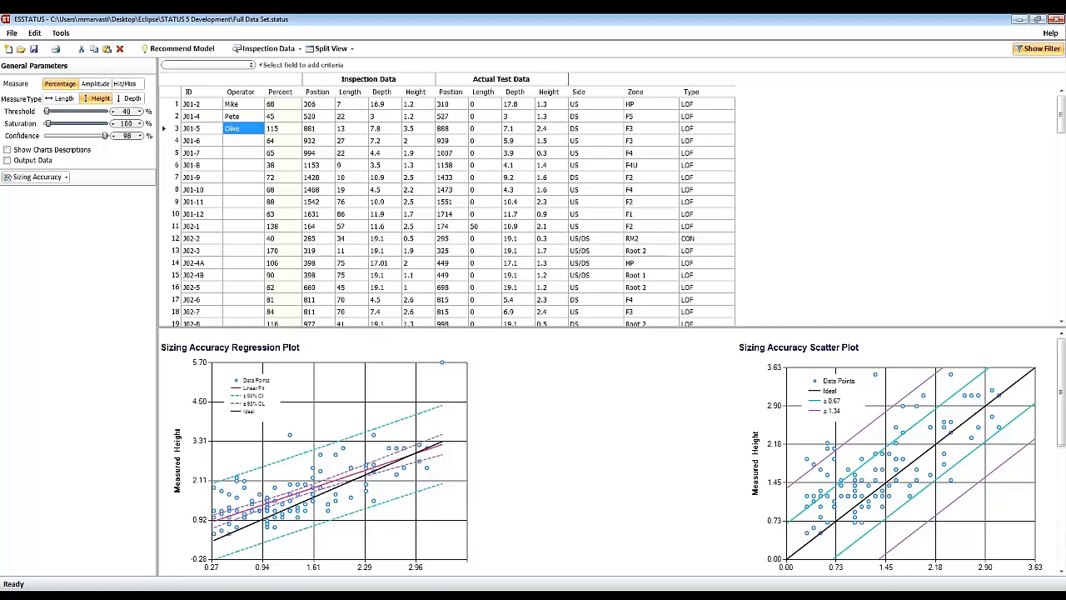
click(393, 65)
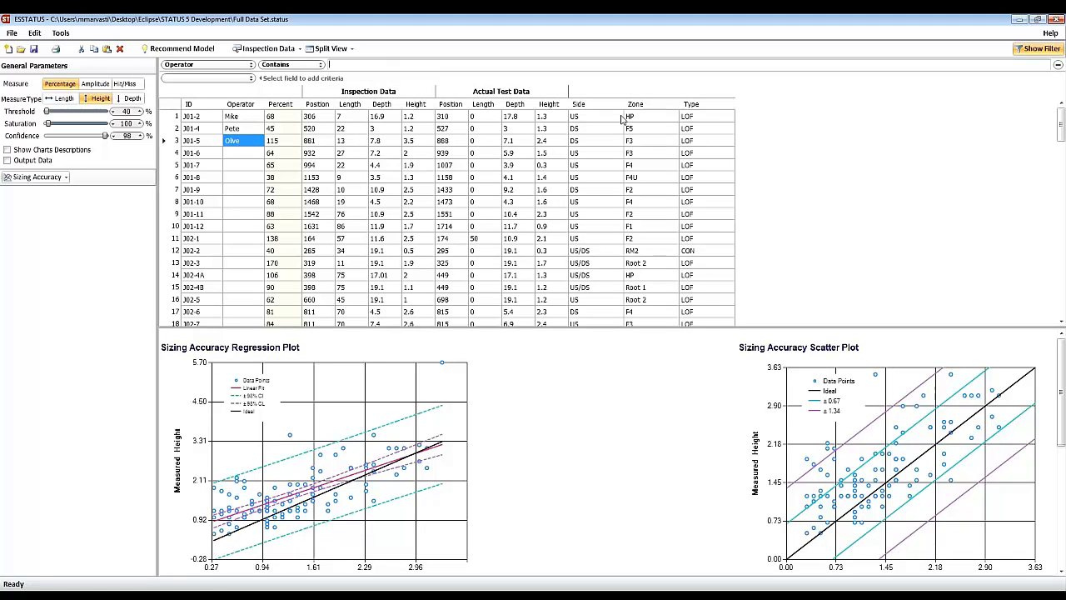
text(Pete)
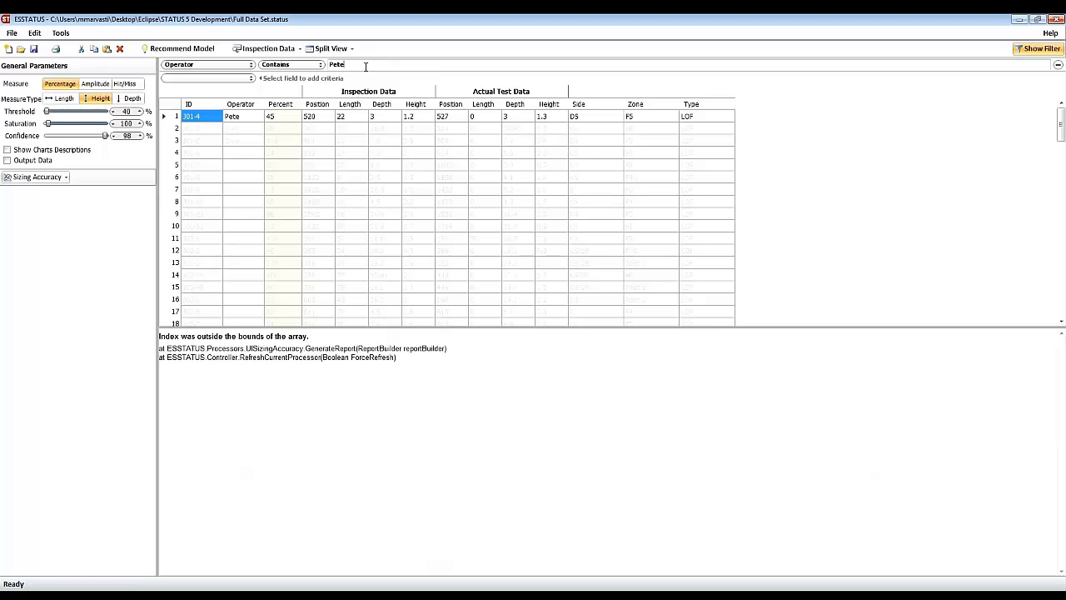
key(BackSpace)
key(BackSpace)
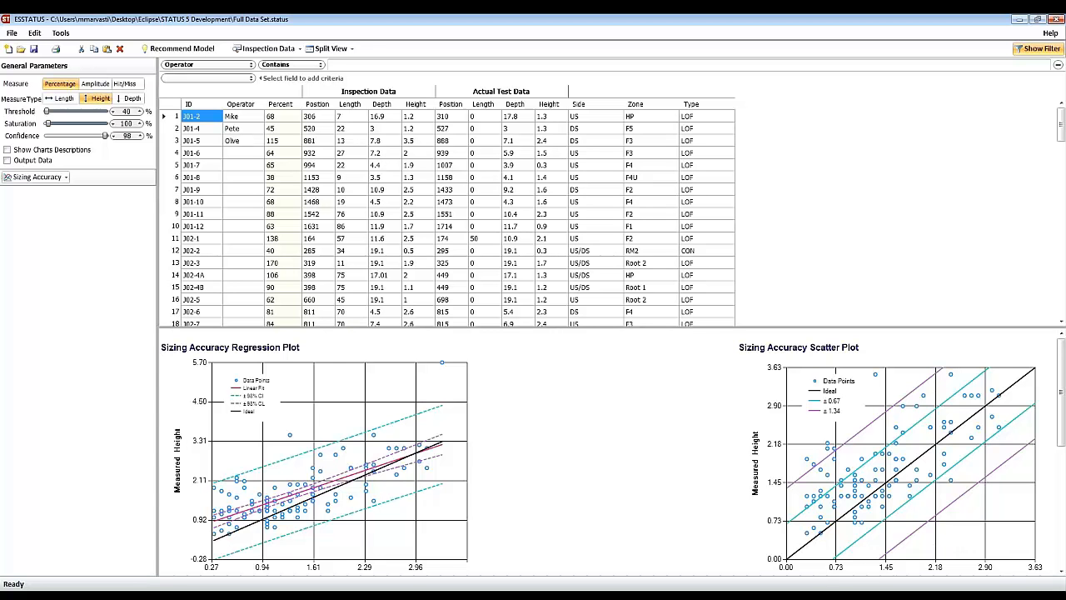
click(788, 191)
Switch to the Sizing Optimization study and enlarge the plot area to about three visible data rows
drag(421, 332, 430, 250)
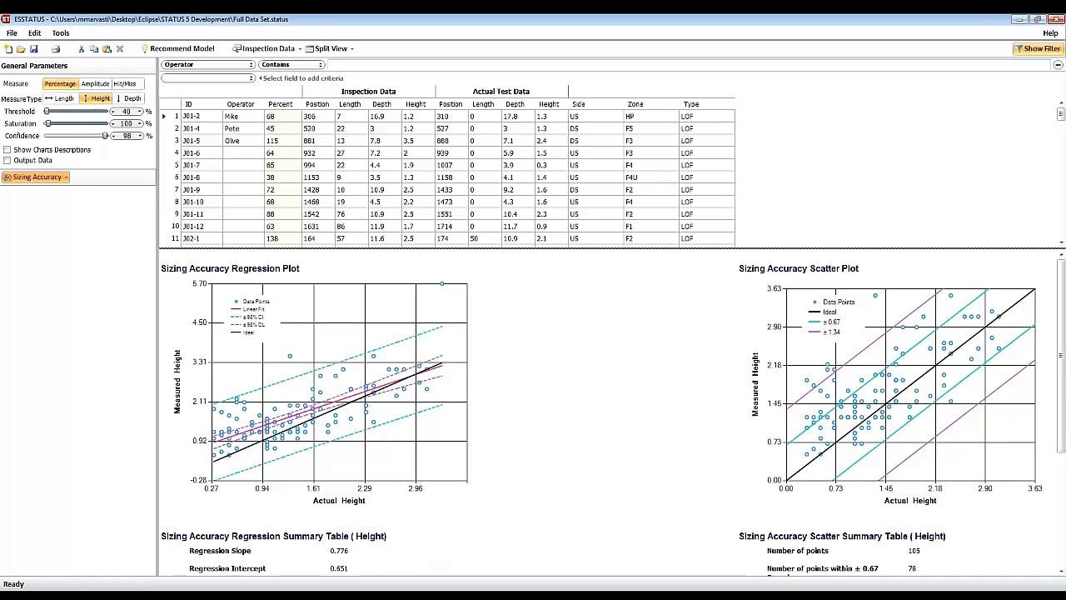
click(125, 490)
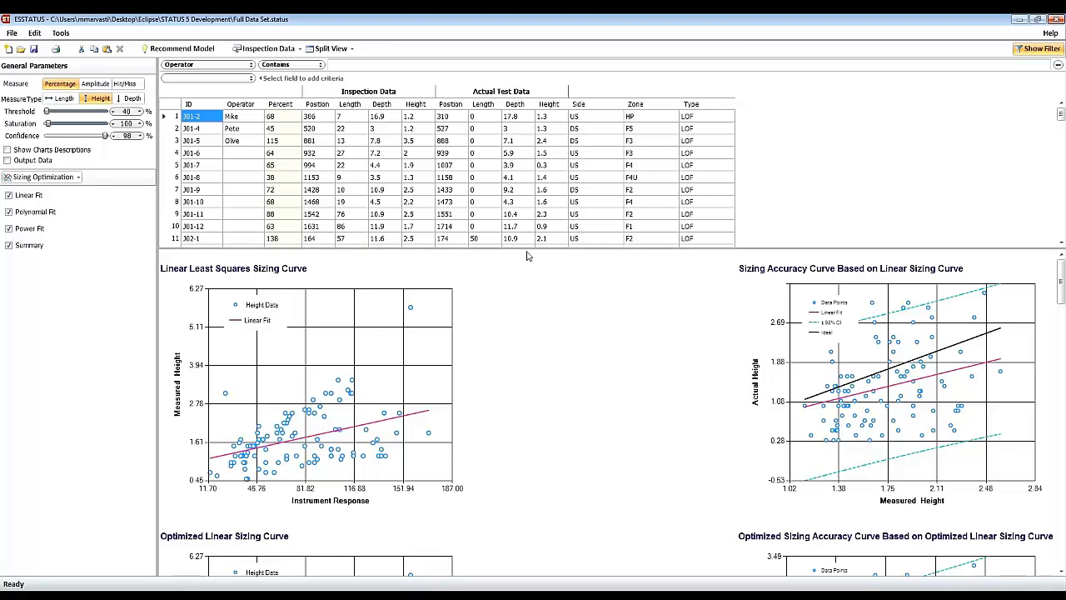
drag(527, 246, 528, 149)
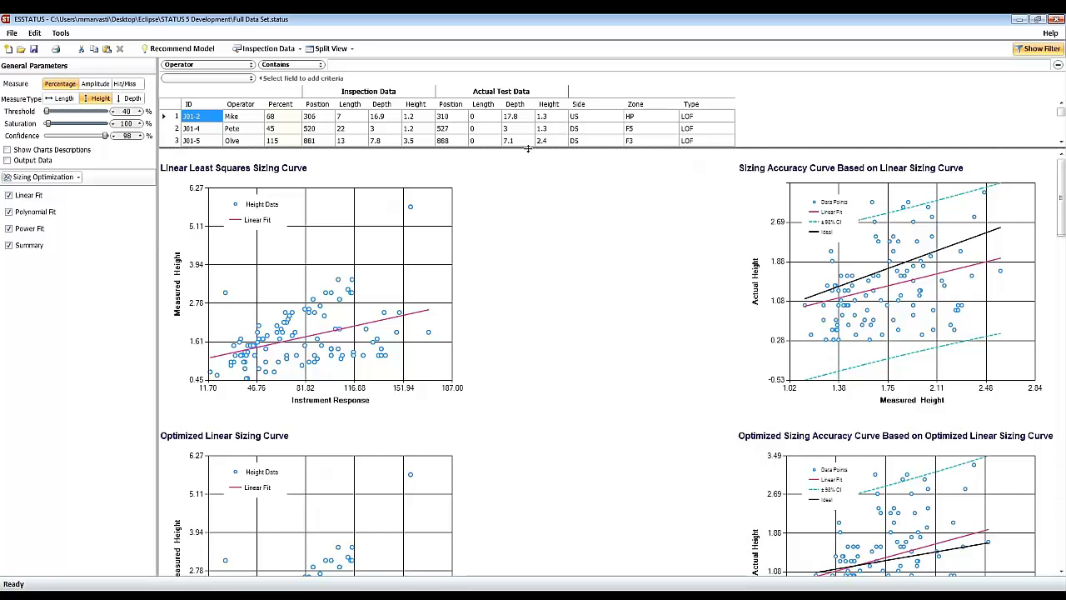
Examine the linear least squares and optimized linear sizing curves, their sizing accuracy curves, and the linear calibration curve input data
click(568, 409)
scroll(566, 412, down, 1)
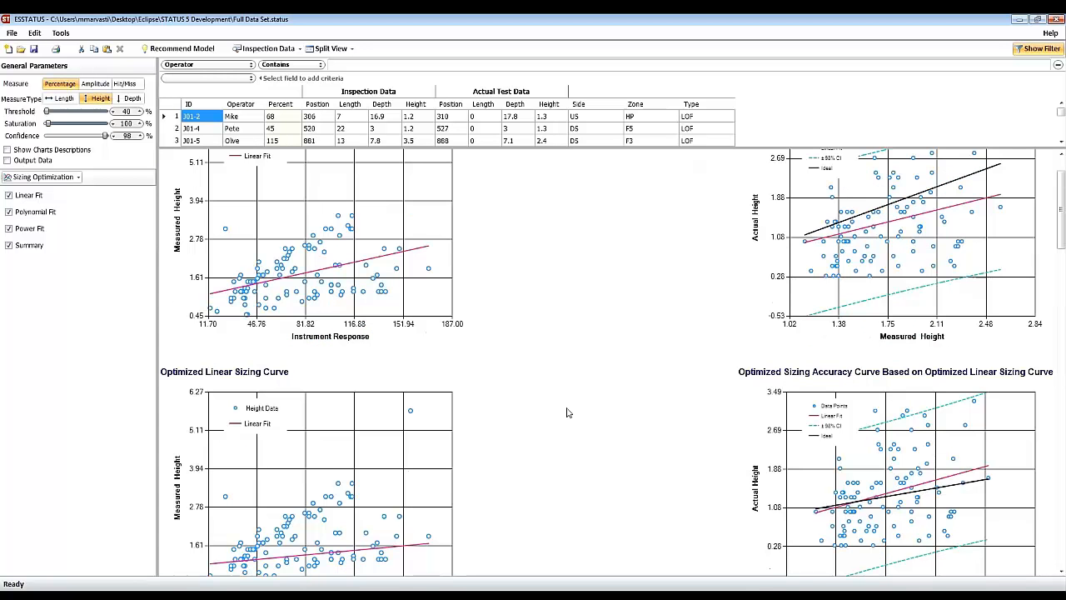
scroll(566, 413, down, 1)
scroll(567, 412, up, 2)
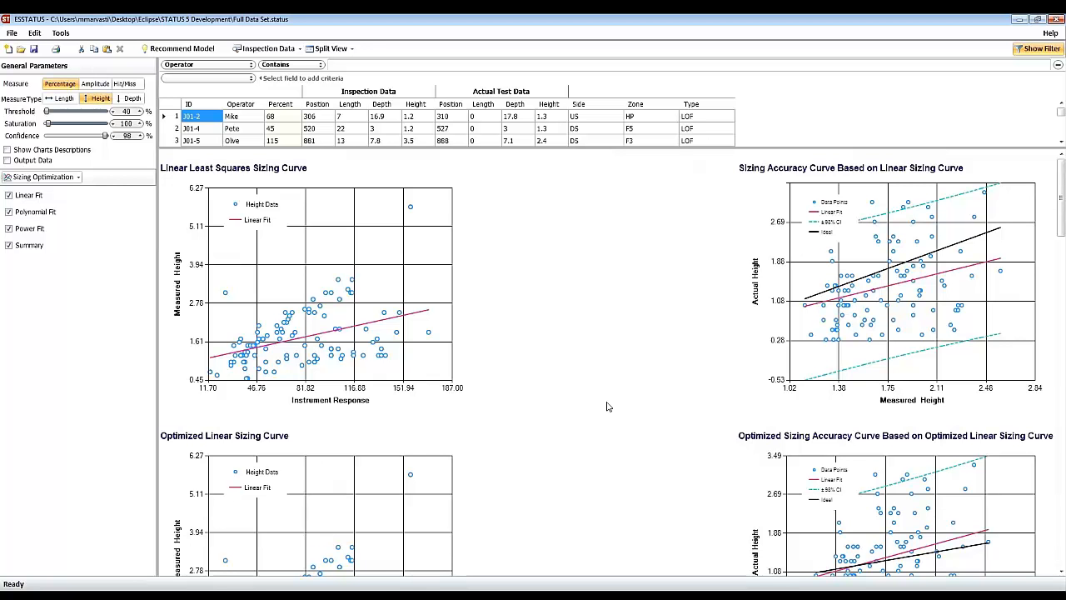
scroll(610, 399, down, 3)
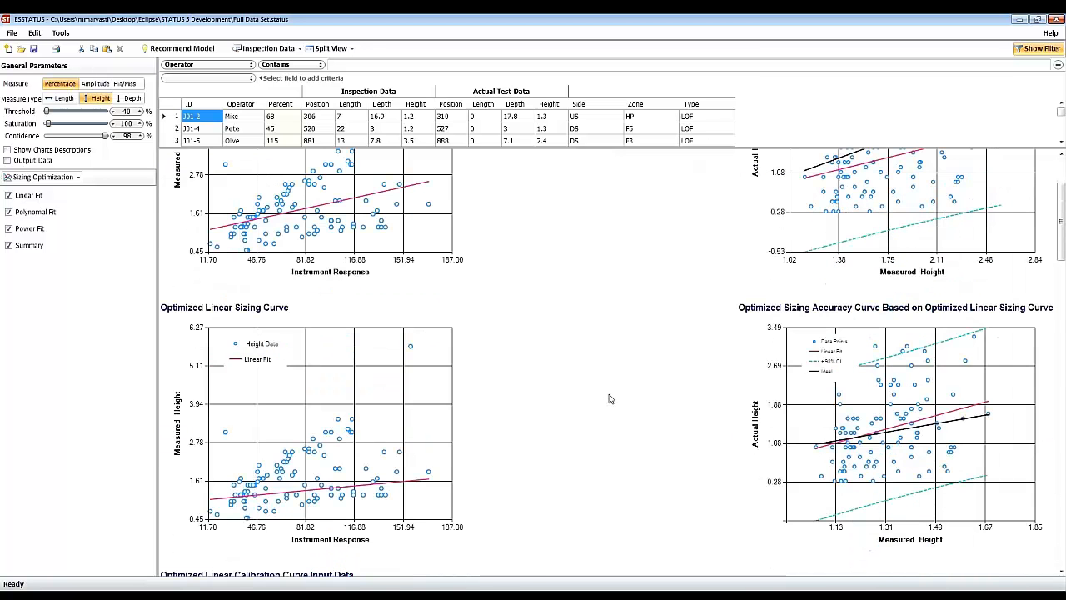
scroll(600, 400, down, 2)
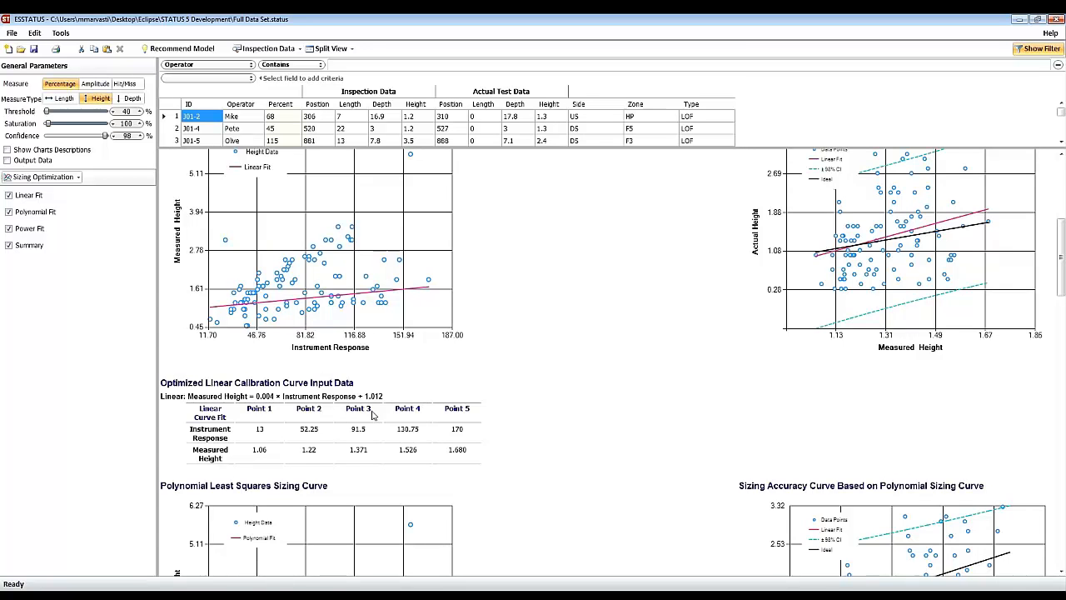
scroll(375, 414, up, 10)
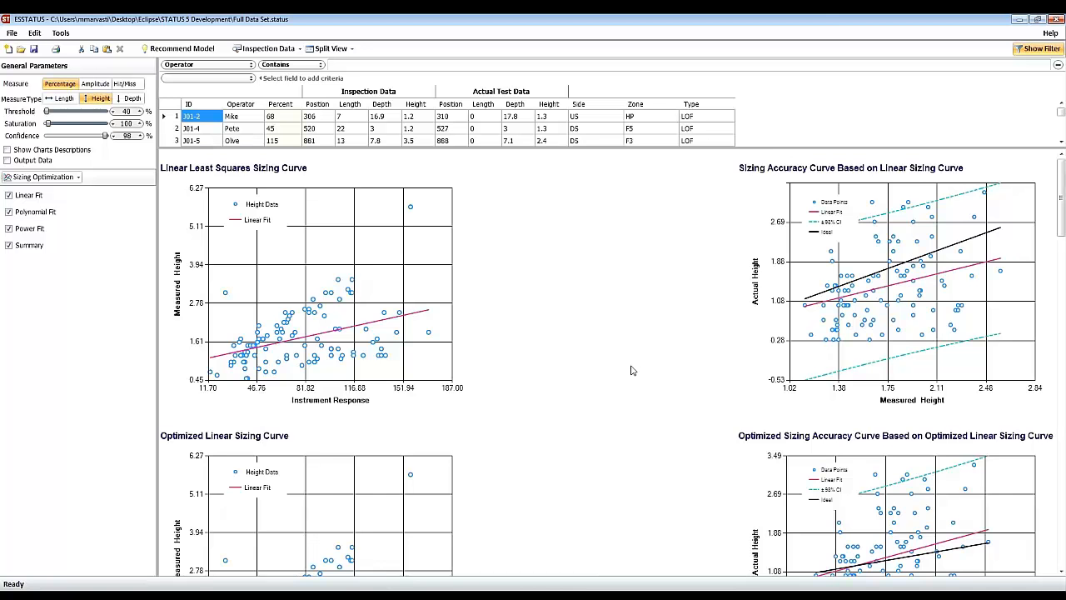
scroll(632, 371, down, 3)
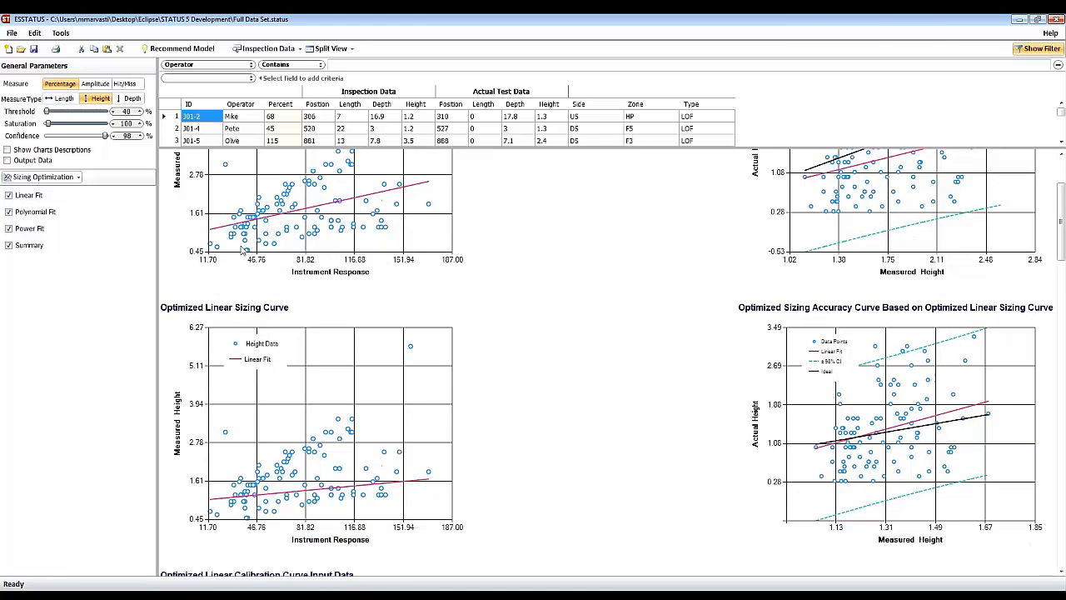
scroll(319, 379, down, 1)
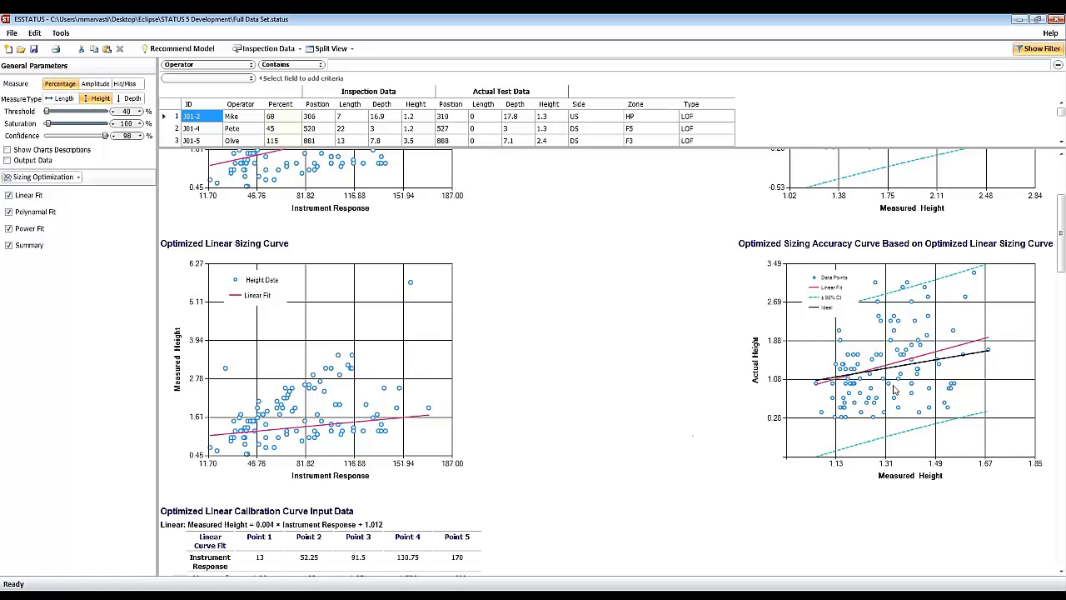
scroll(582, 450, down, 2)
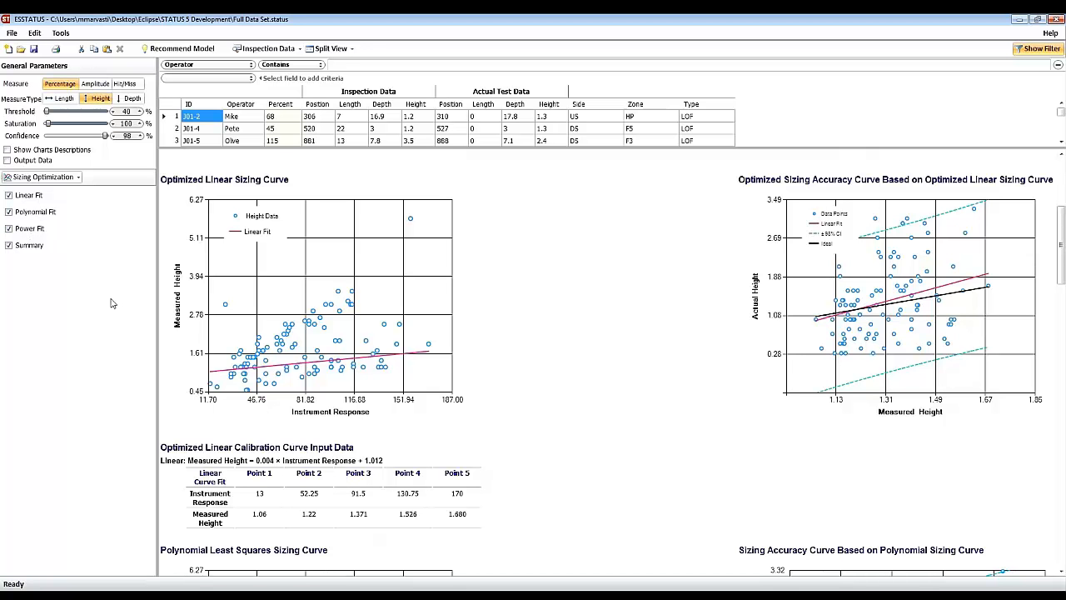
Hide the Linear, Polynomial and Power fits to view the Summary charts alone, and redisplay the Power Fit charts
click(18, 196)
click(22, 213)
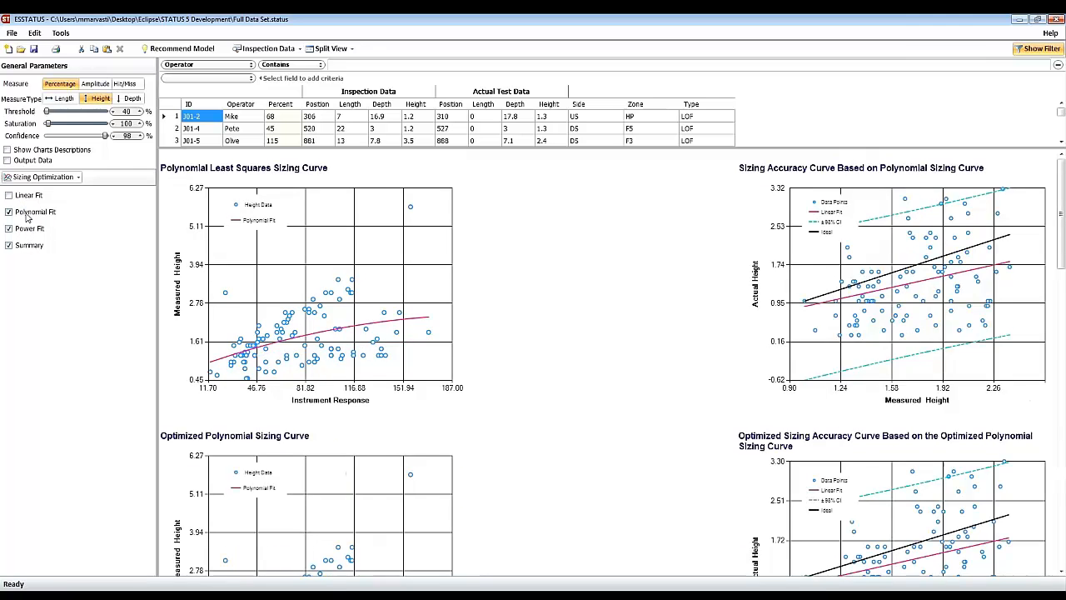
click(29, 232)
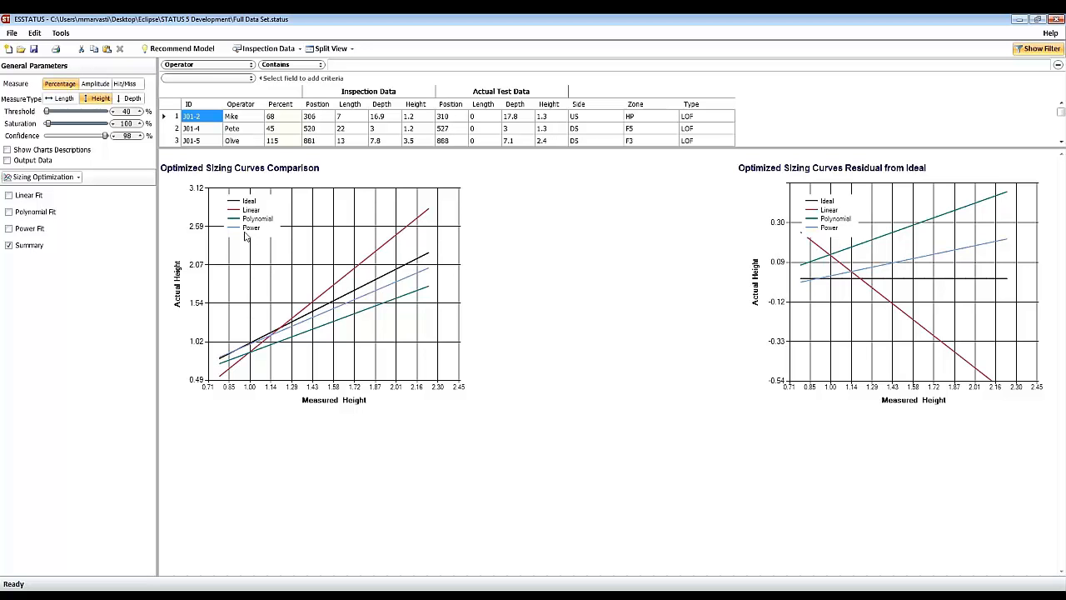
click(30, 228)
scroll(633, 364, down, 3)
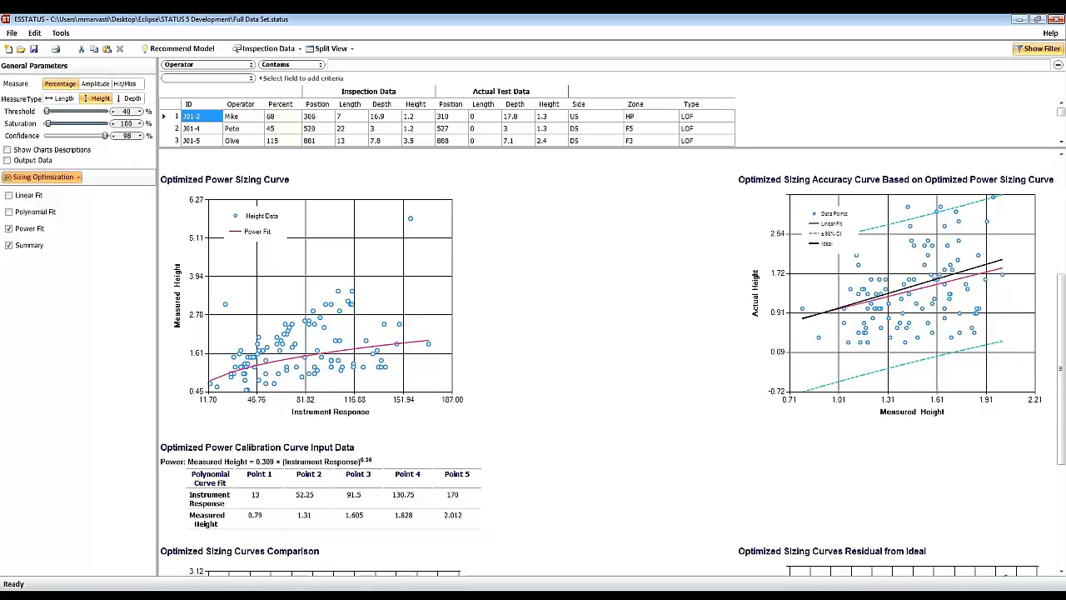
Switch to the Noise Study and display the Noise Data table in an enlarged data area
click(107, 520)
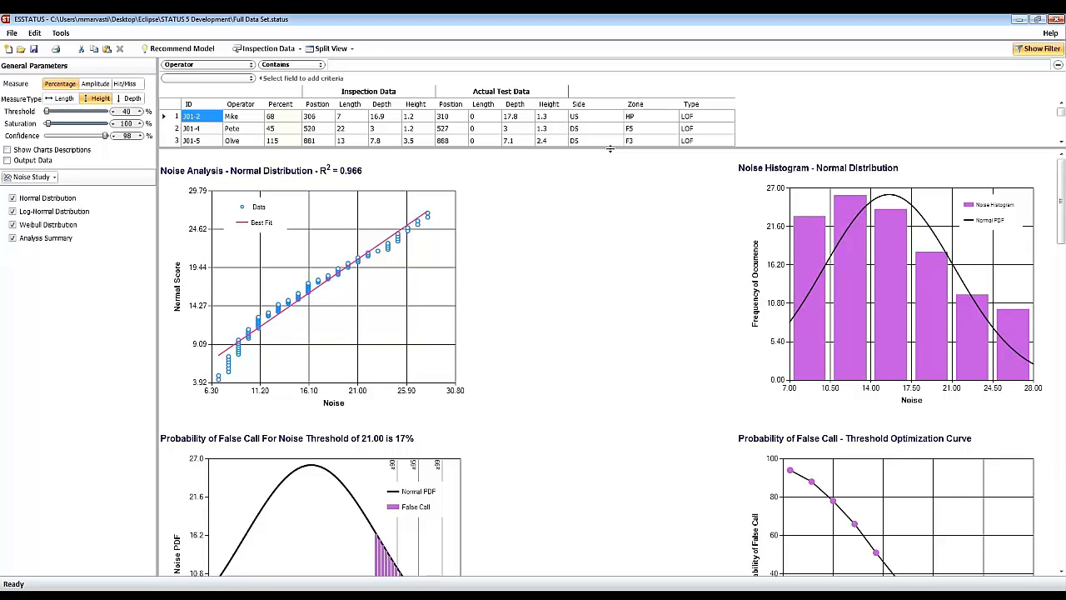
drag(610, 149, 612, 322)
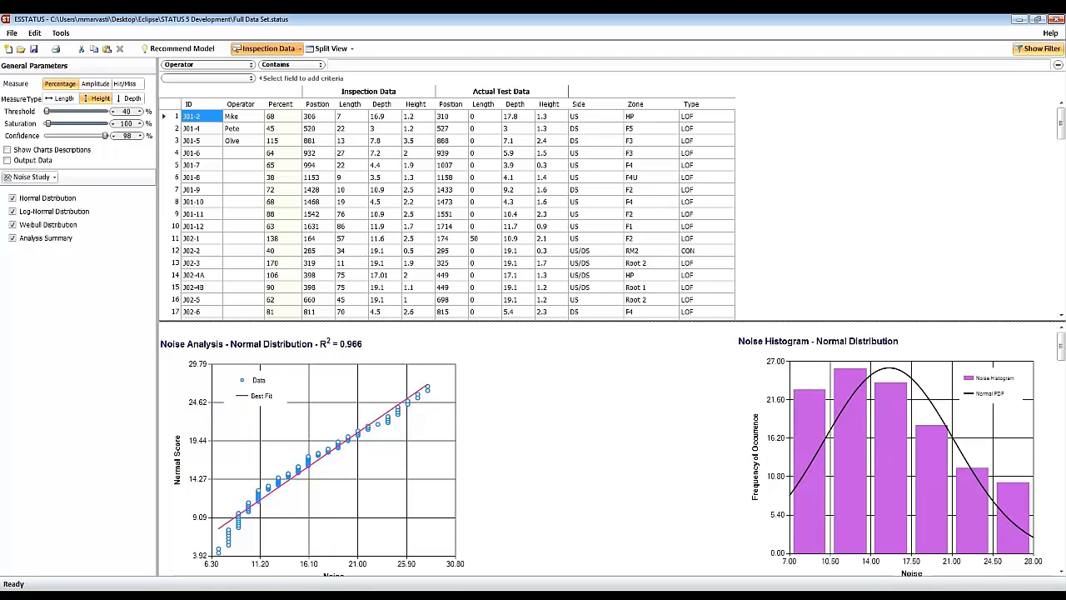
click(266, 48)
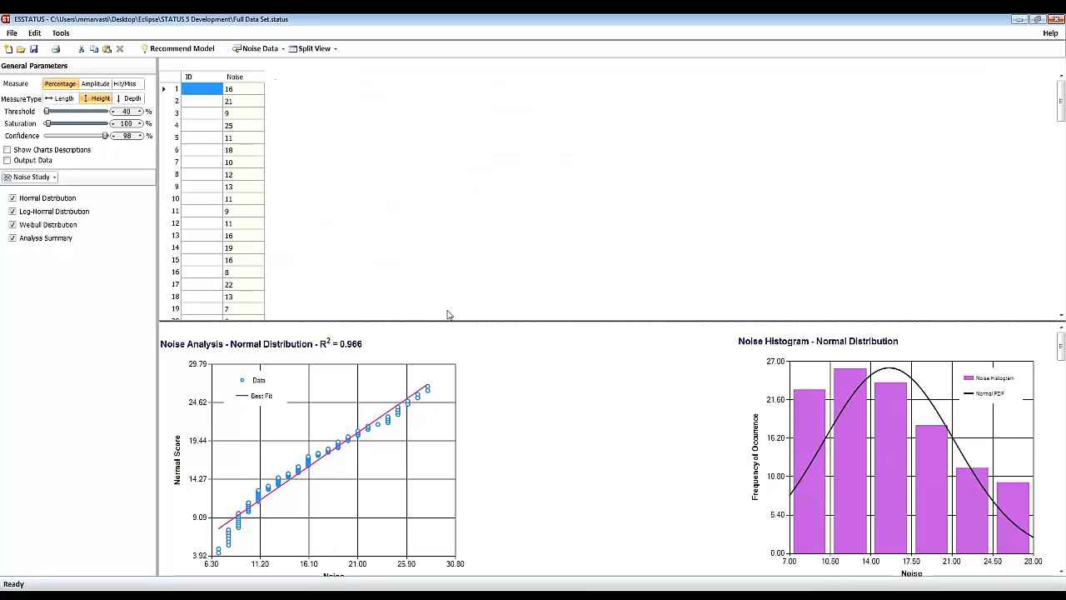
drag(480, 321, 479, 515)
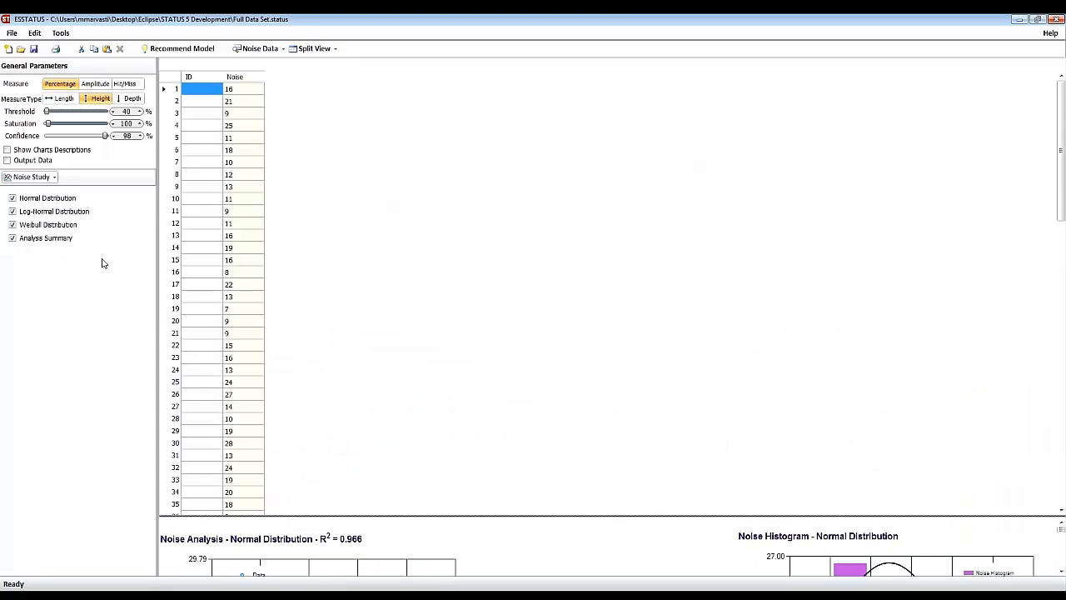
Examine the noise values in the Noise Data table from the first row to the last and return to the start
click(50, 179)
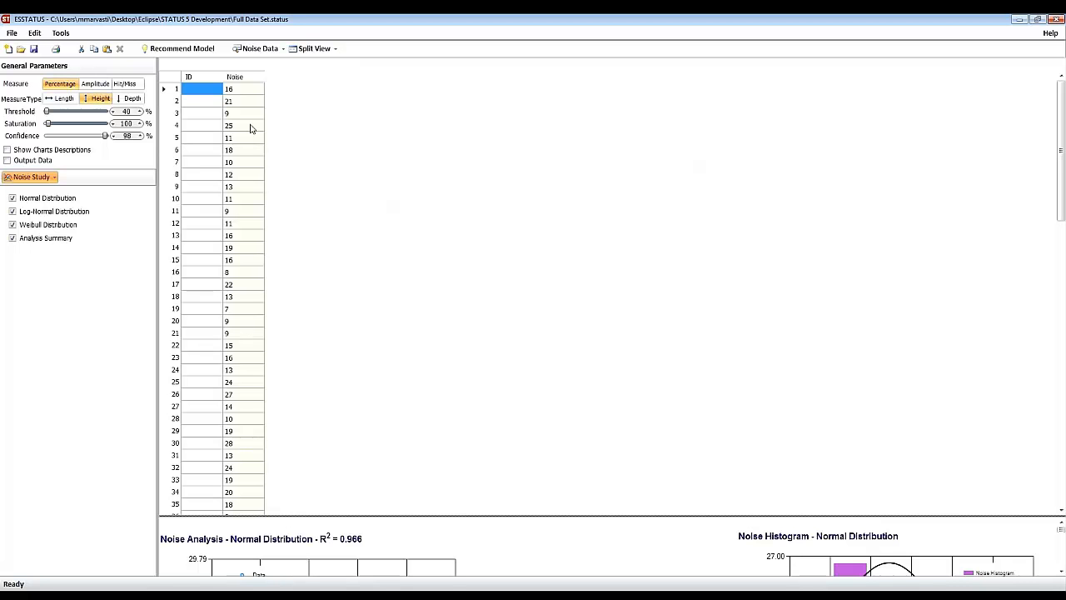
click(328, 131)
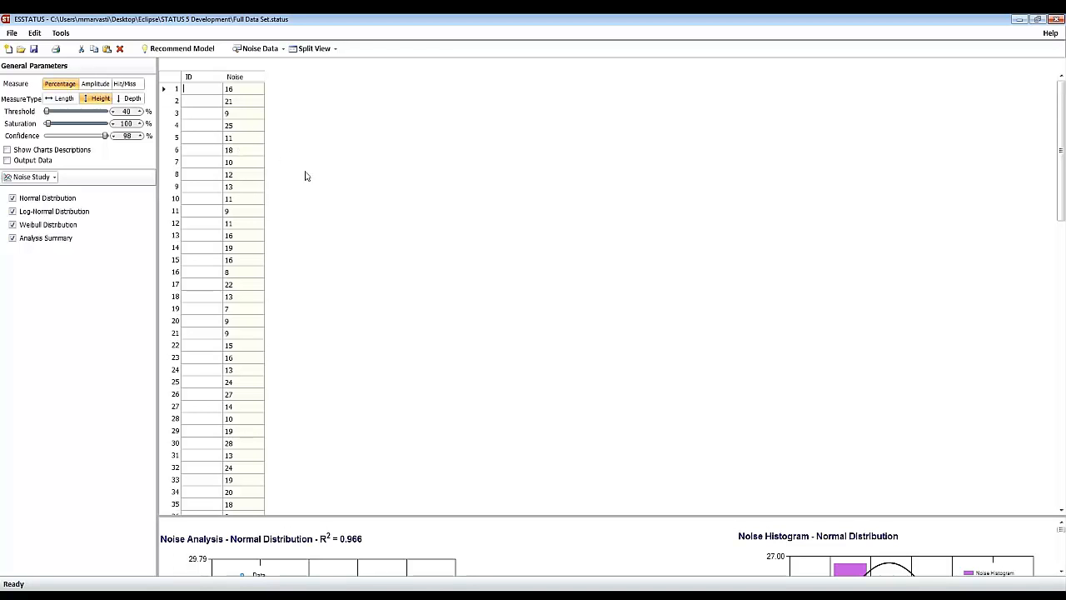
scroll(307, 179, down, 9)
scroll(312, 256, down, 15)
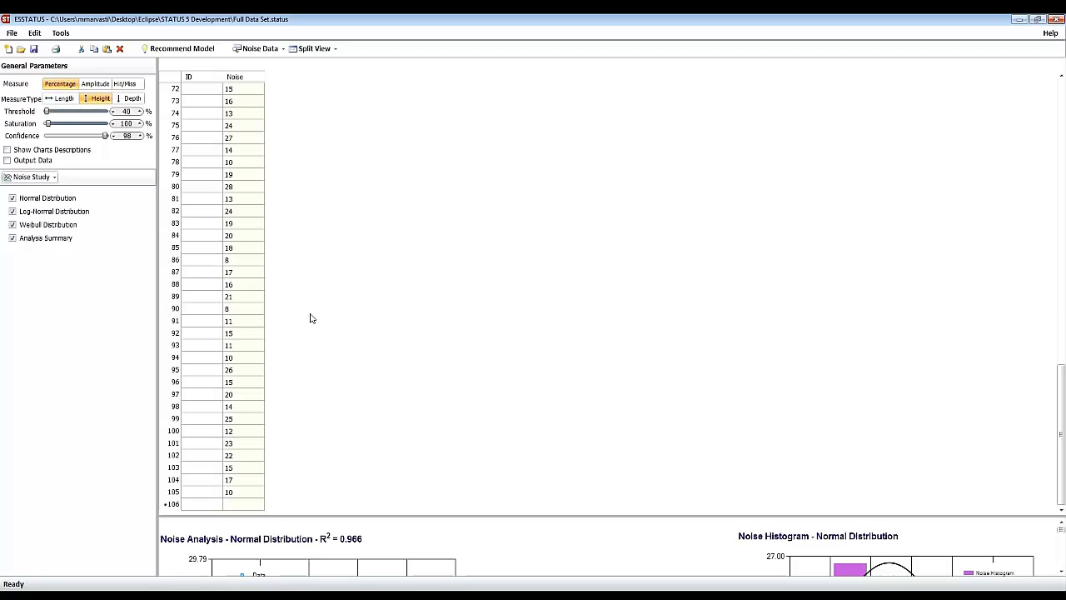
scroll(310, 318, up, 8)
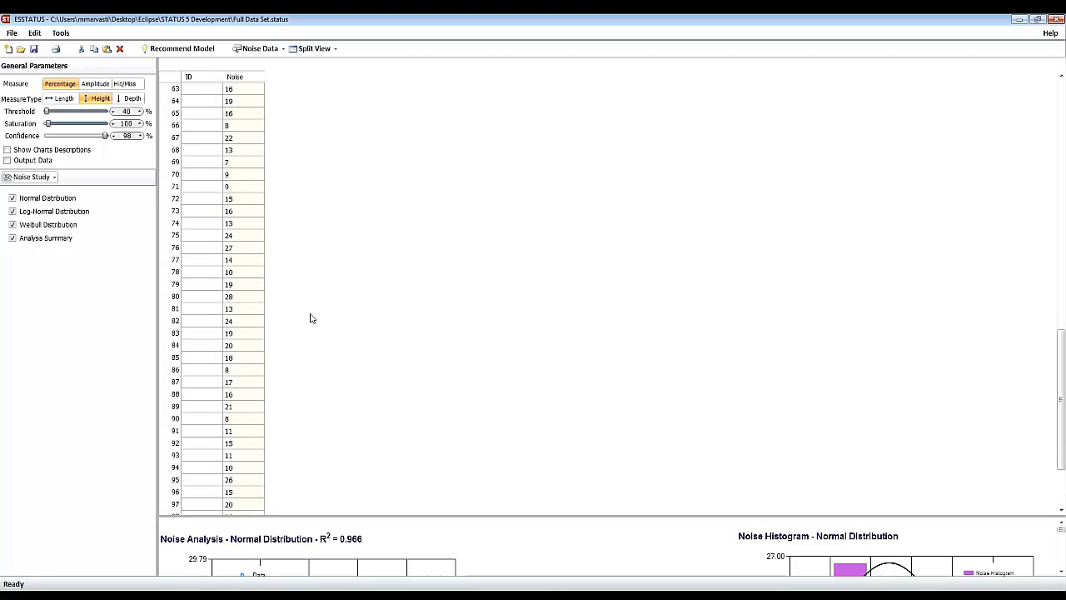
scroll(310, 318, up, 16)
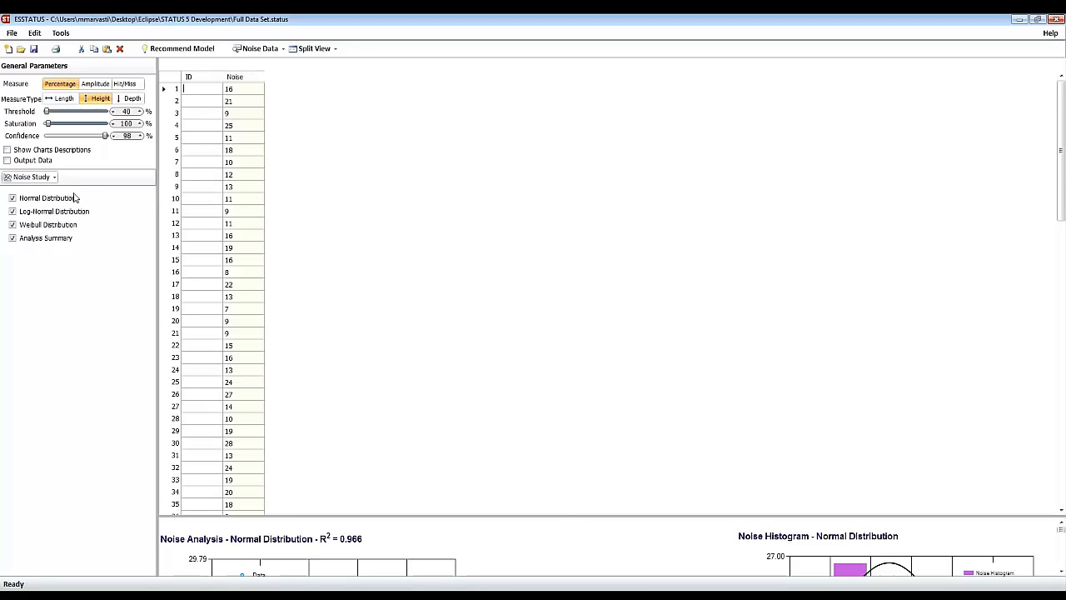
Display the Noise Study in Chart View and show the chart descriptions
click(49, 178)
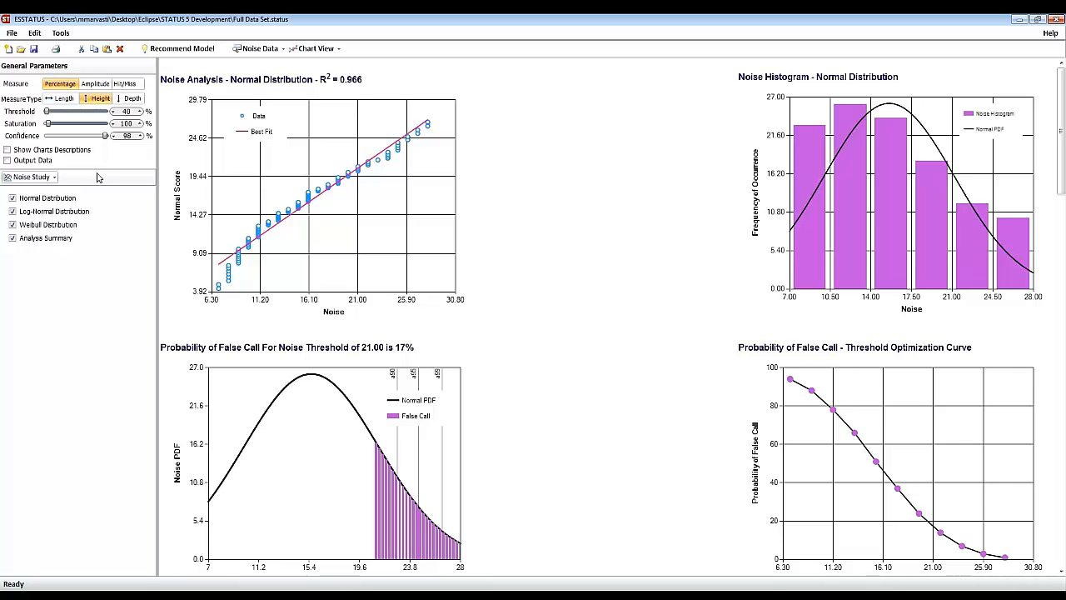
click(50, 151)
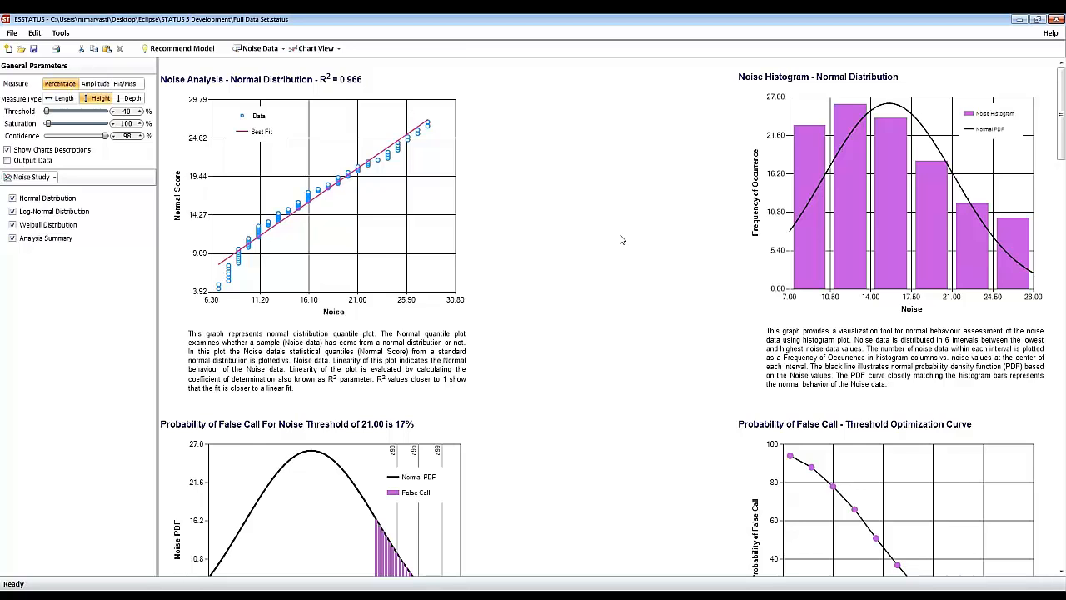
Examine the Normal Distribution noise charts, from the quantile plot and histogram to the probability of false call and threshold optimization curves
scroll(620, 239, down, 3)
scroll(624, 238, down, 3)
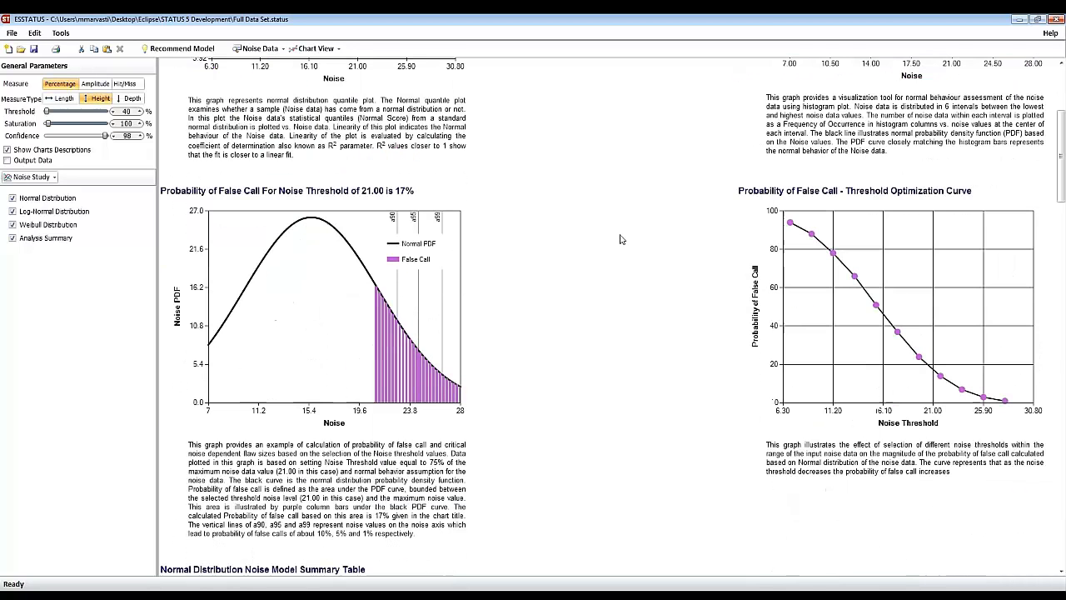
scroll(619, 239, up, 3)
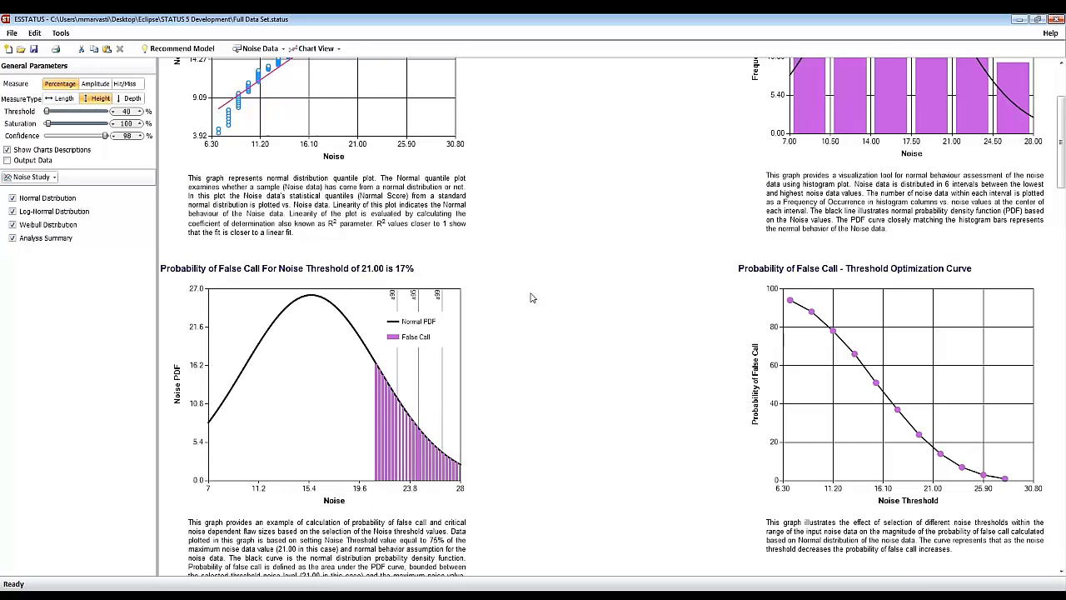
scroll(533, 298, up, 2)
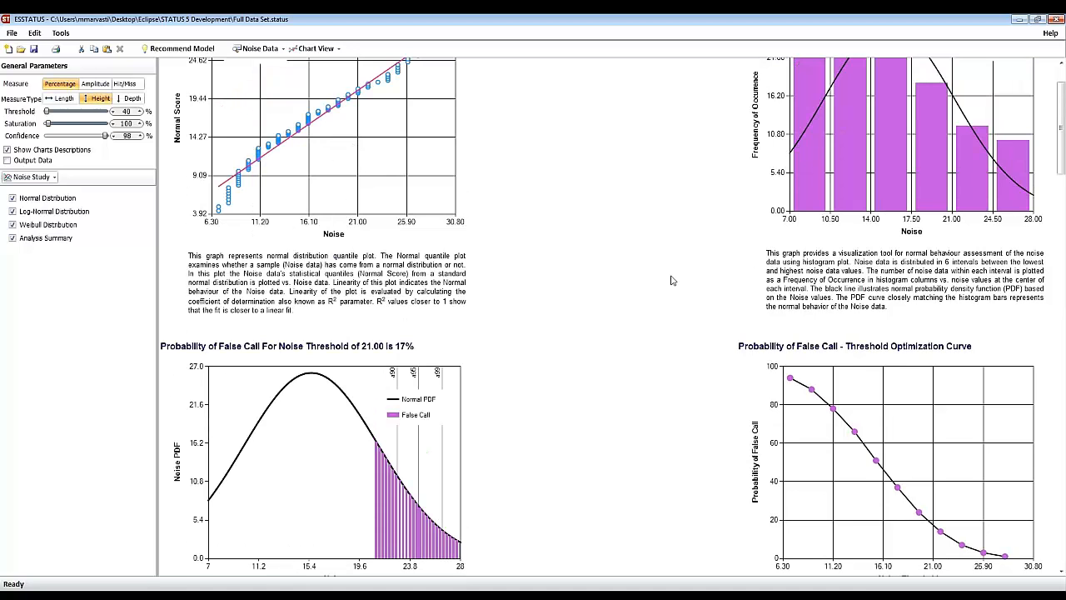
scroll(673, 281, down, 2)
scroll(673, 280, down, 2)
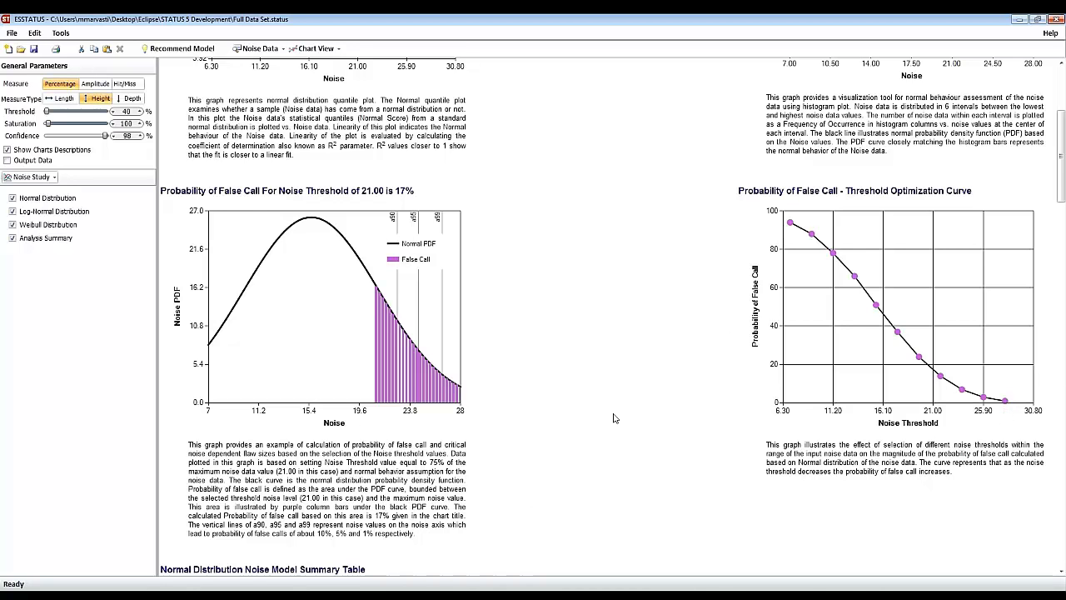
scroll(613, 418, down, 1)
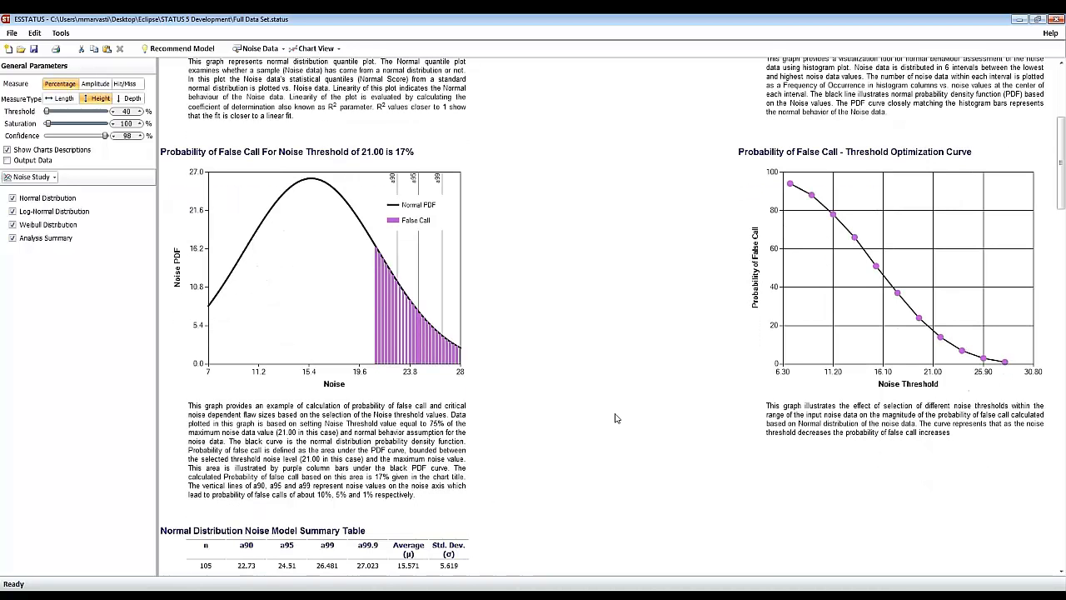
Review the Normal Distribution summary table and the Log-Normal and Weibull noise charts with their probability of false call plots
scroll(649, 383, down, 5)
scroll(708, 349, down, 1)
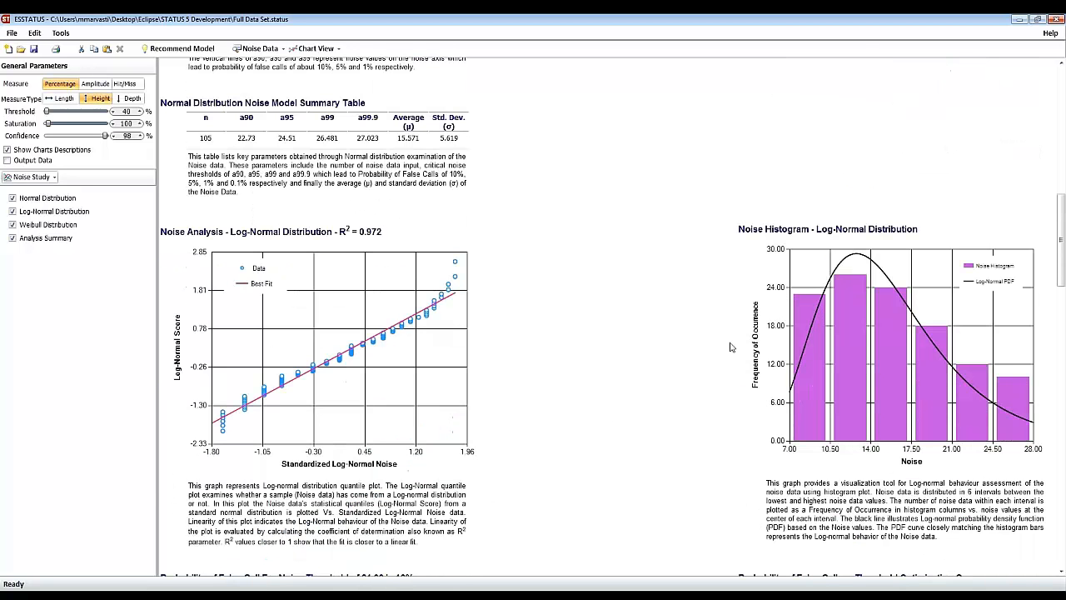
scroll(708, 334, down, 2)
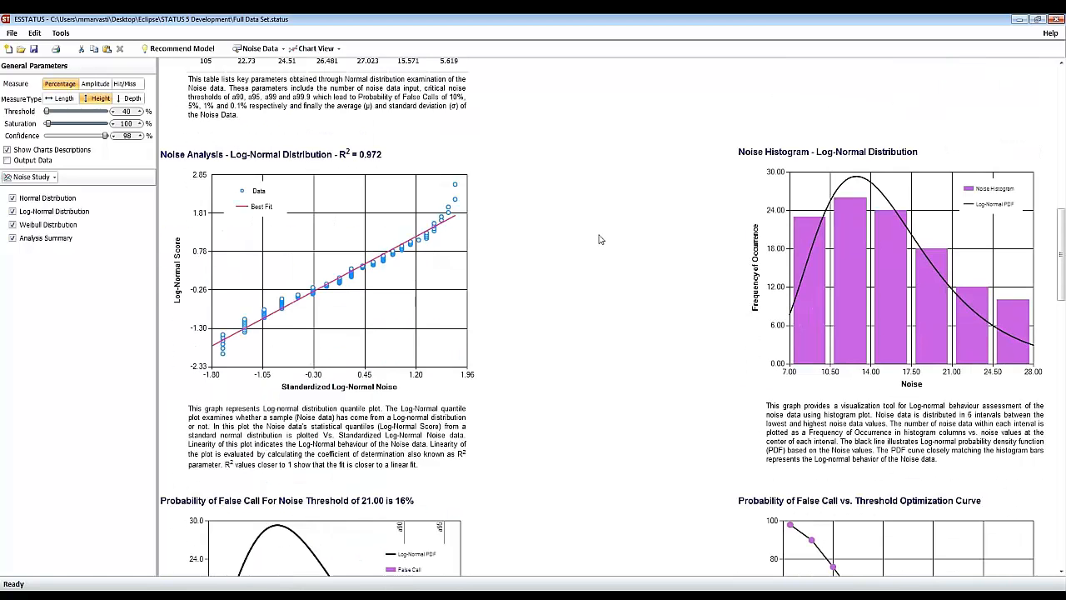
scroll(598, 239, down, 3)
scroll(510, 442, down, 8)
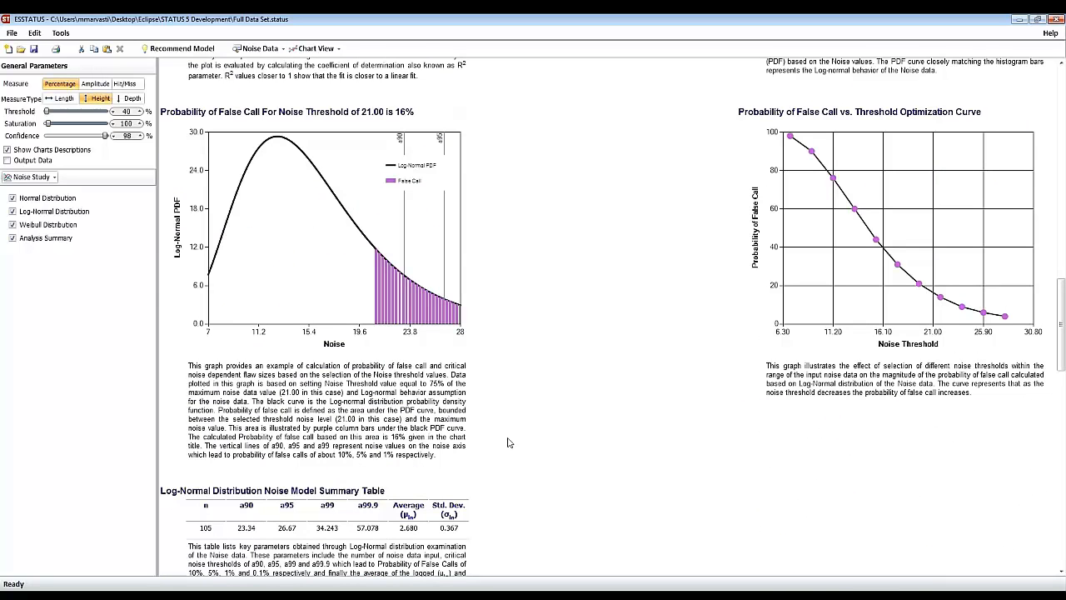
scroll(239, 309, down, 15)
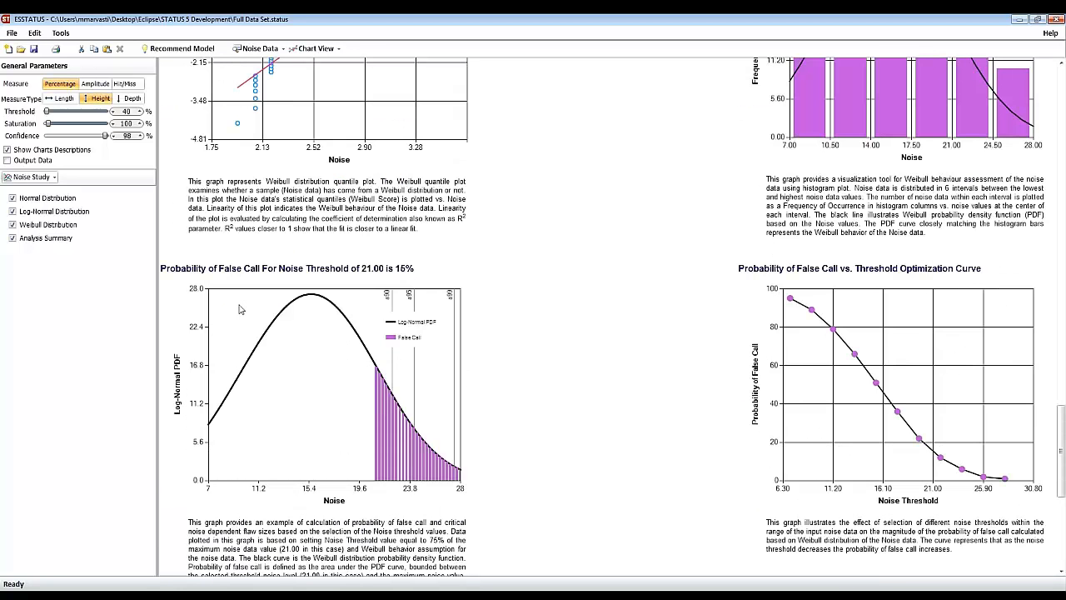
Hide the Weibull, Log-Normal and Normal Distribution charts so only the Analysis Summary of the Noise Study is shown
click(71, 225)
click(73, 211)
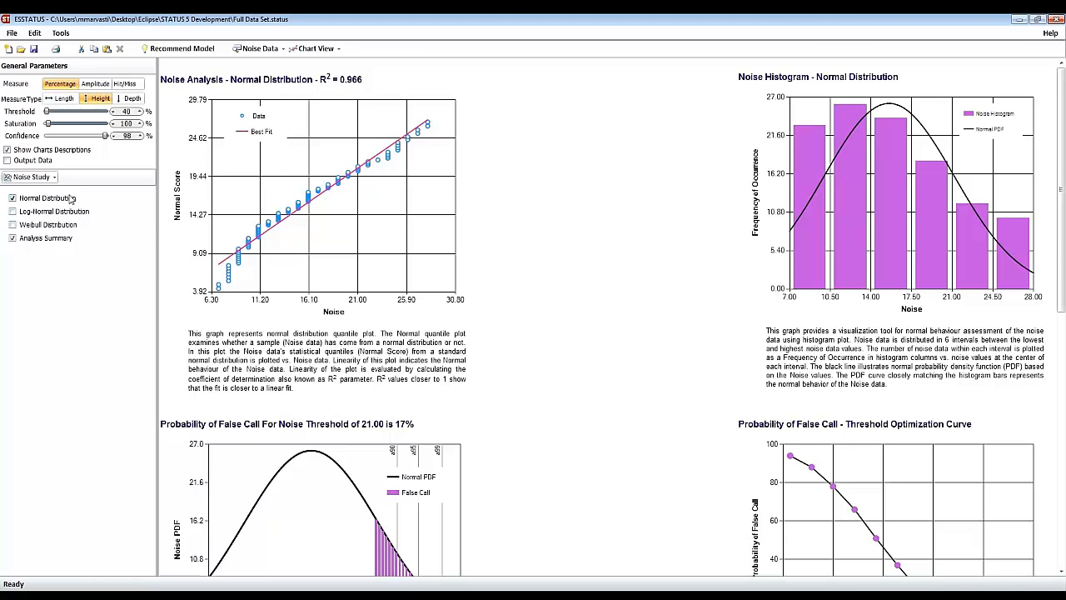
click(72, 198)
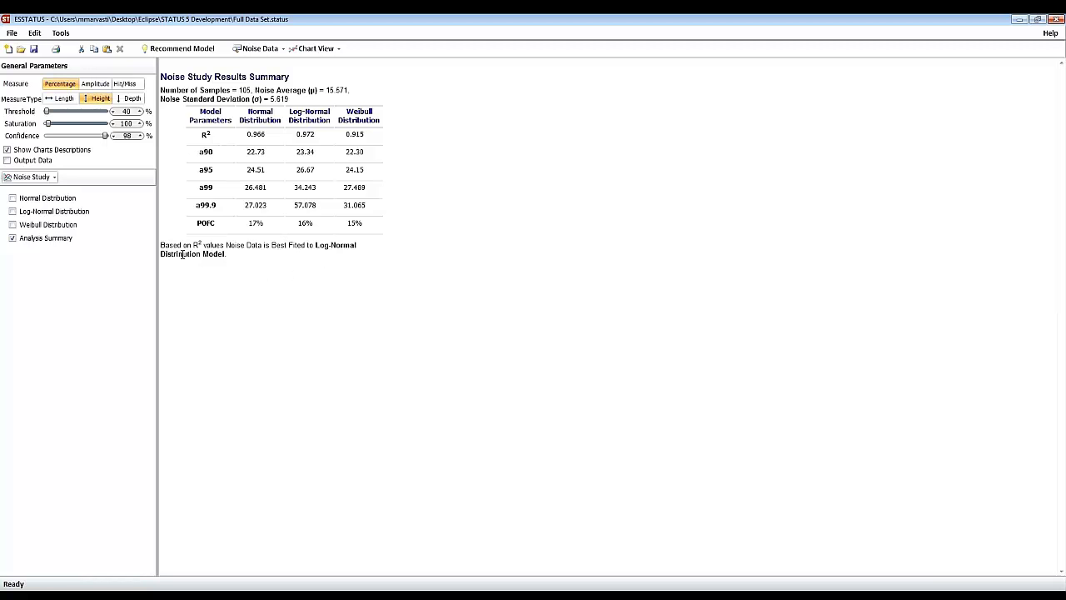
Redisplay the Log-Normal Distribution charts and view their probability of false call and threshold optimization curves
click(61, 213)
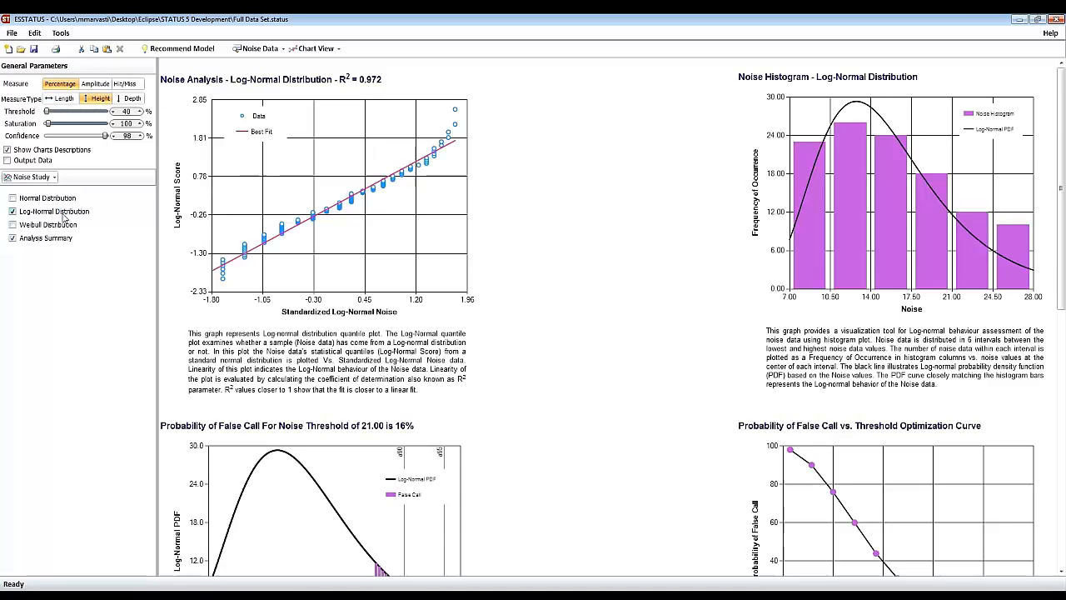
scroll(531, 298, down, 1)
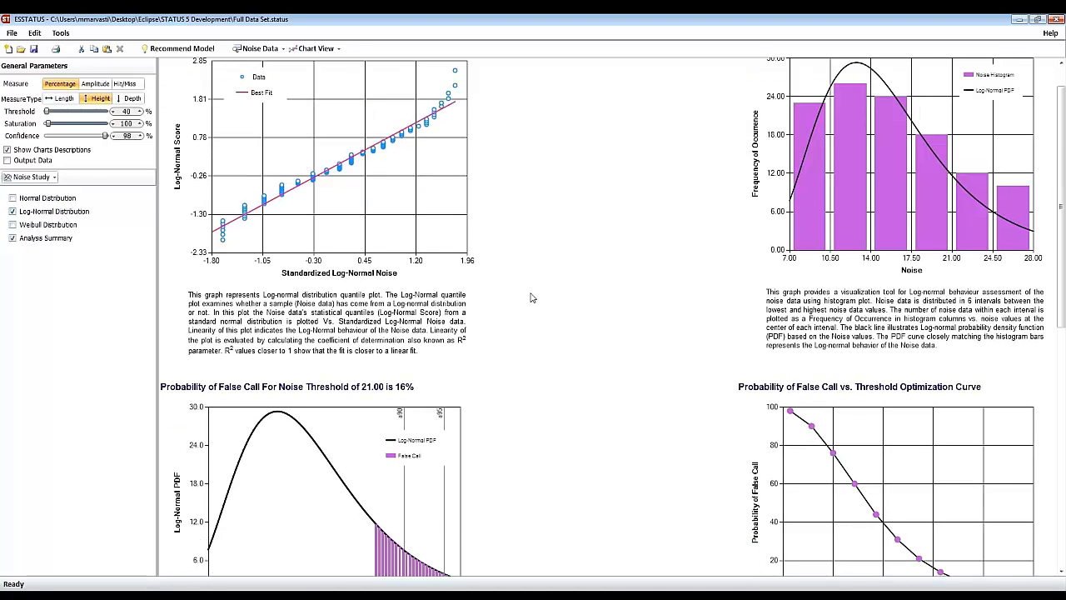
scroll(531, 298, down, 2)
scroll(531, 297, down, 2)
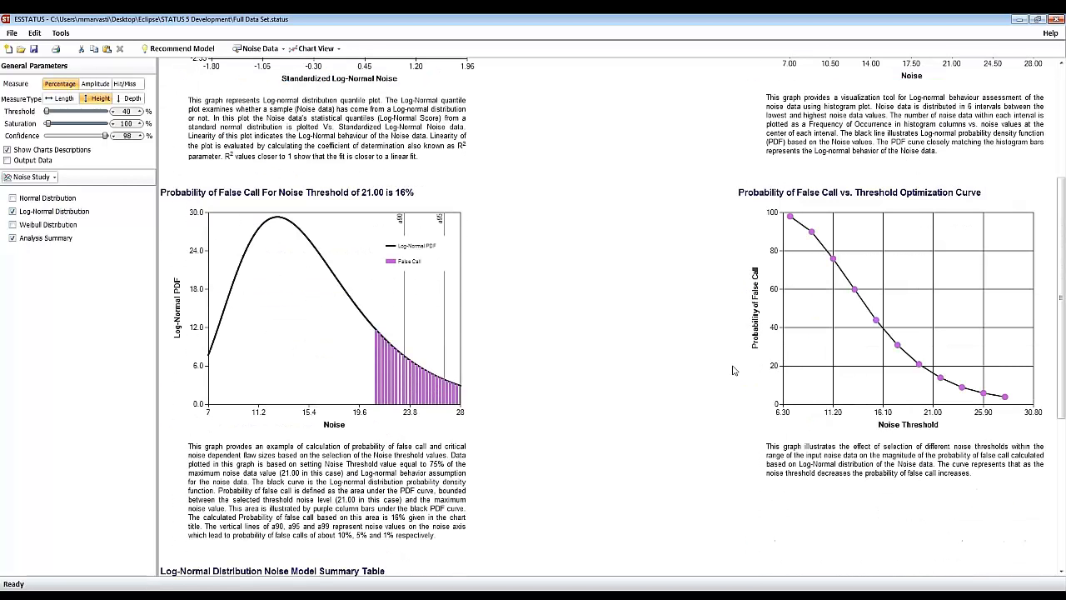